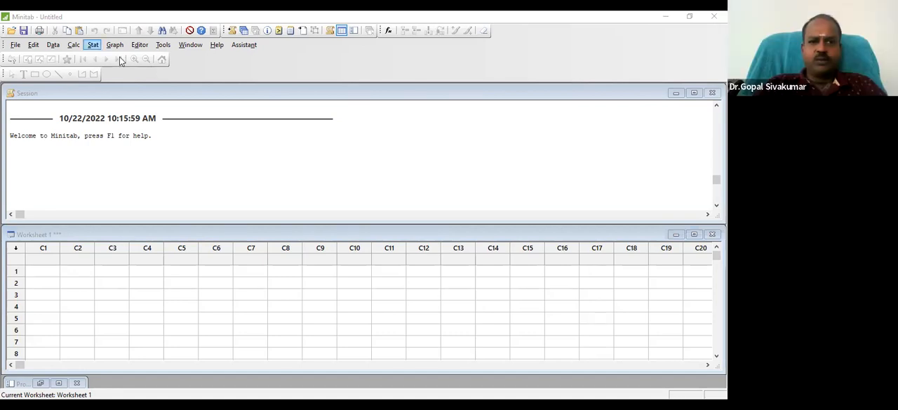
{"action": "left_click", "coordinate": [92, 44]}
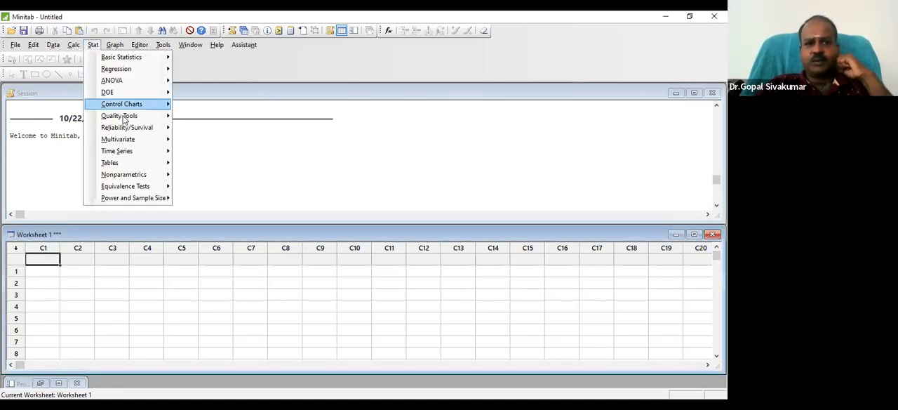
{"action": "mouse_move", "coordinate": [123, 117]}
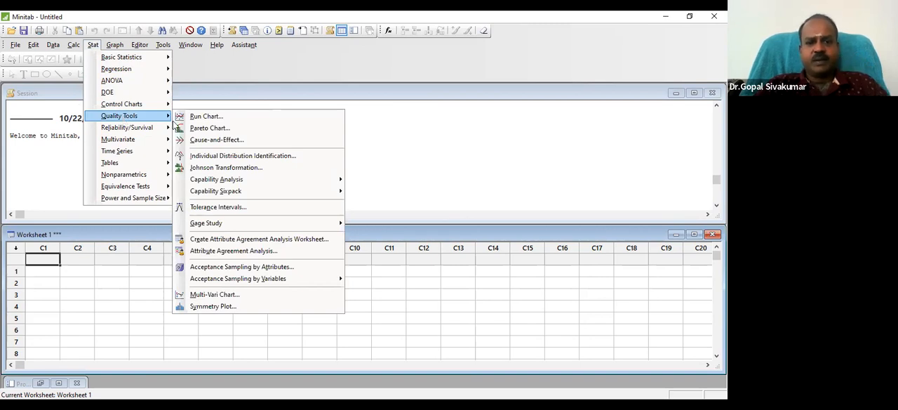
{"action": "mouse_move", "coordinate": [265, 225]}
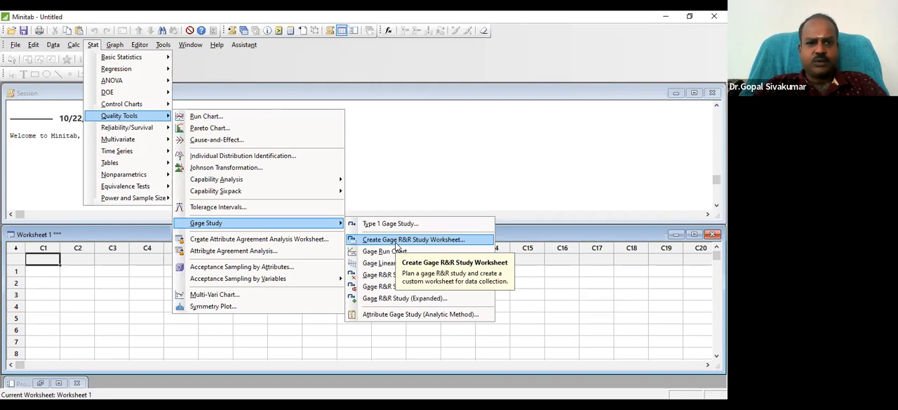
{"action": "left_click", "coordinate": [135, 281]}
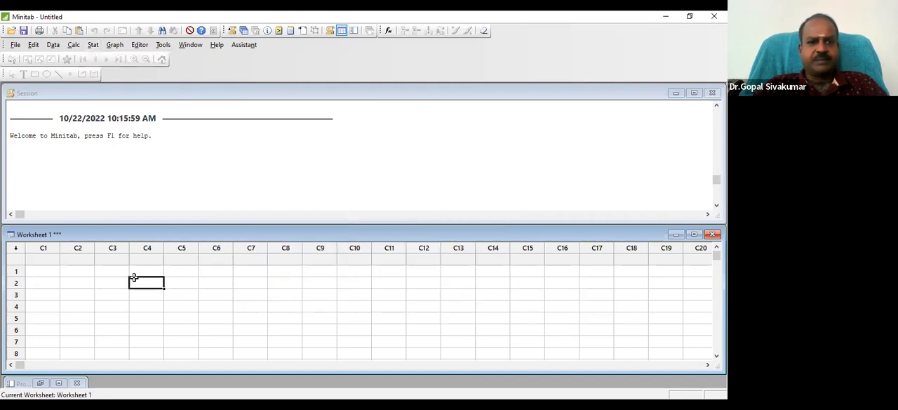
Start creating a Gage R&R study worksheet and set the number of parts to 10
{"action": "left_click", "coordinate": [94, 47]}
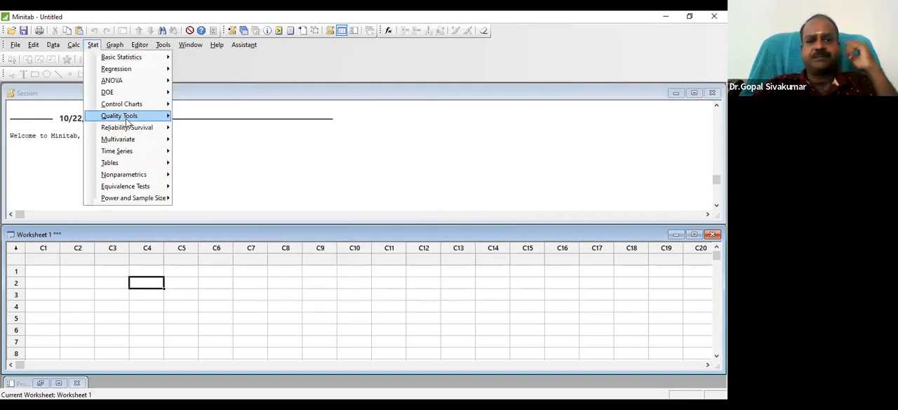
{"action": "mouse_move", "coordinate": [237, 223]}
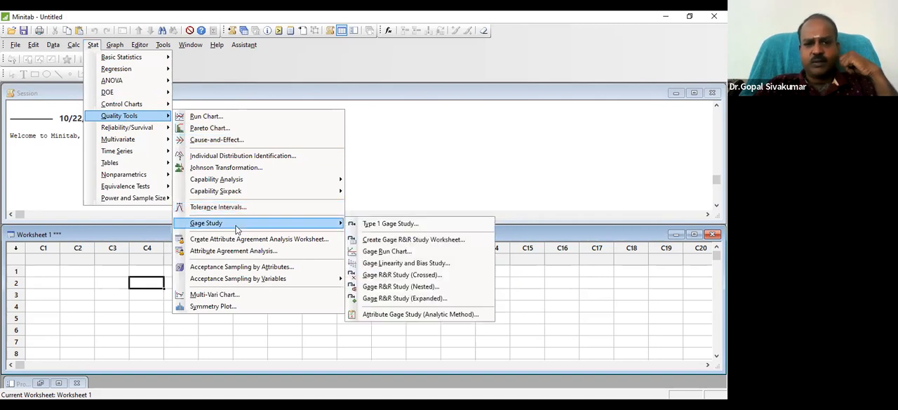
{"action": "left_click", "coordinate": [398, 241]}
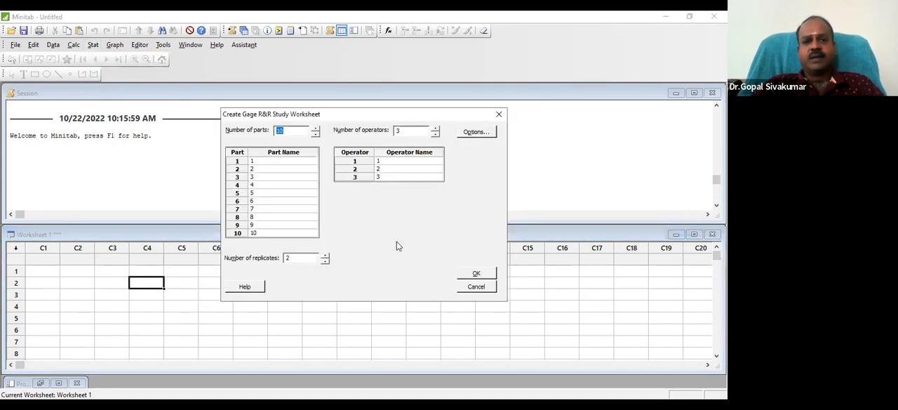
{"action": "left_click", "coordinate": [300, 133]}
{"action": "key", "text": "BackSpace"}
{"action": "key", "text": "BackSpace"}
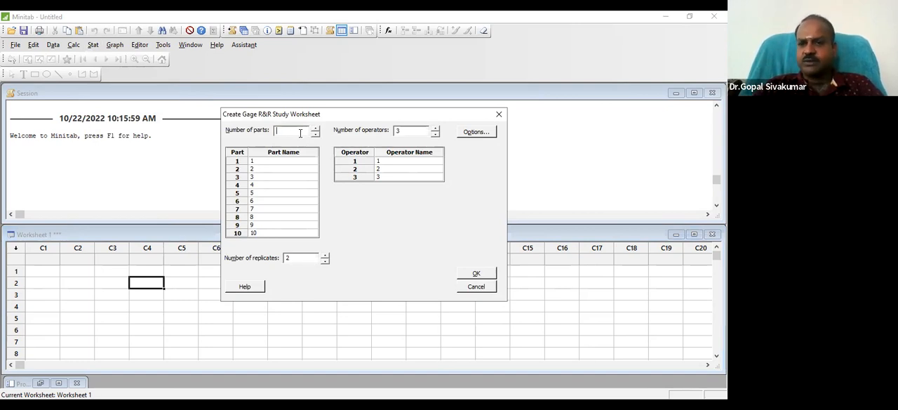
{"action": "type", "text": "10"}
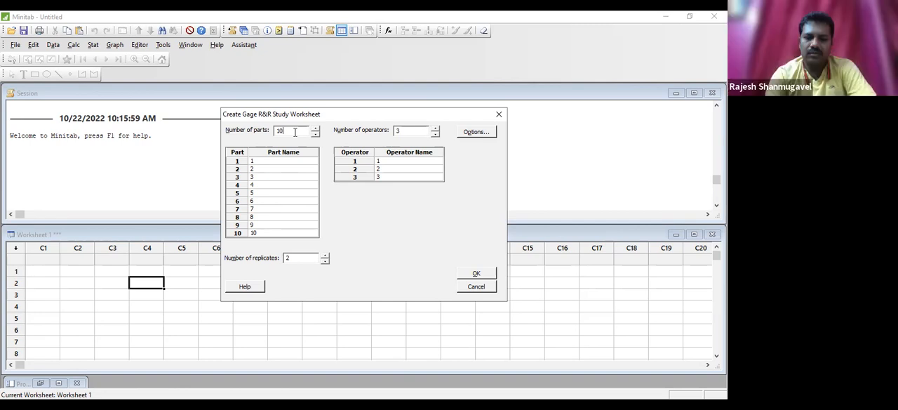
{"action": "key", "text": "Tab"}
Set the number of operators for the gage study to 3
{"action": "left_click", "coordinate": [416, 130]}
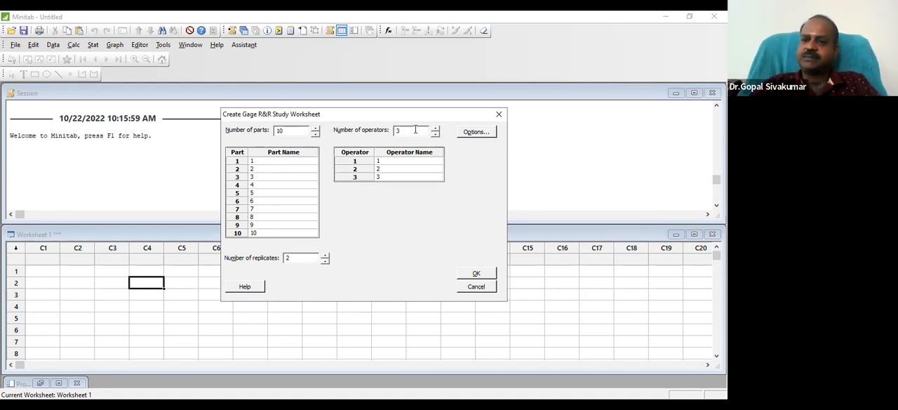
{"action": "key", "text": "BackSpace"}
{"action": "type", "text": "5"}
{"action": "key", "text": "BackSpace"}
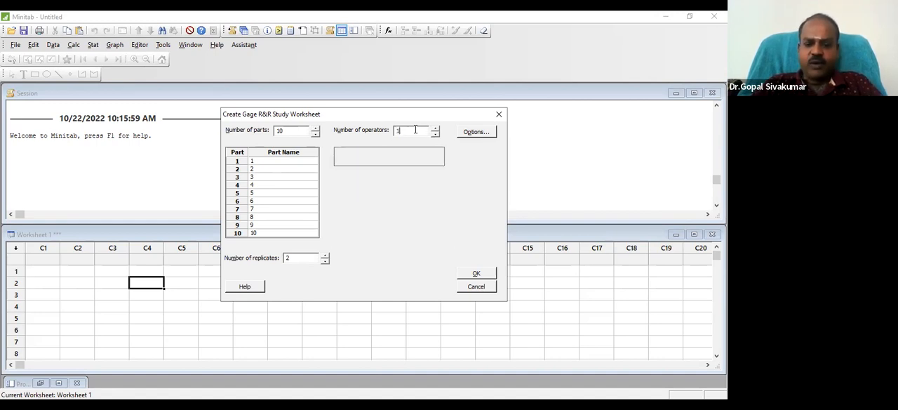
{"action": "type", "text": "10"}
{"action": "key", "text": "BackSpace"}
{"action": "key", "text": "BackSpace"}
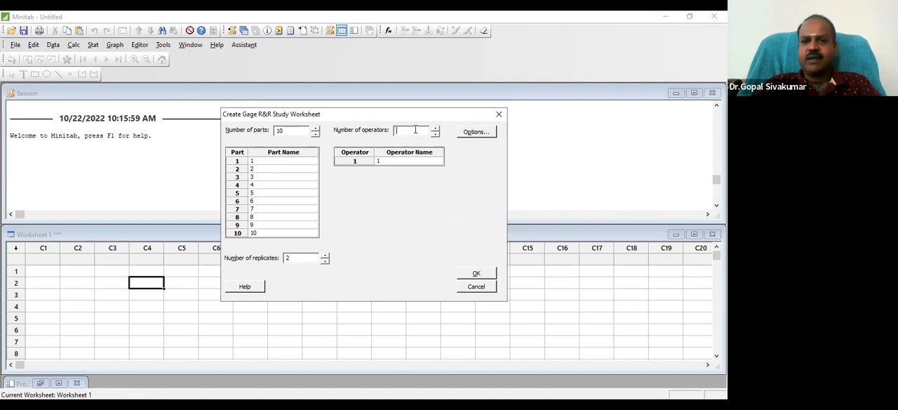
{"action": "type", "text": "3"}
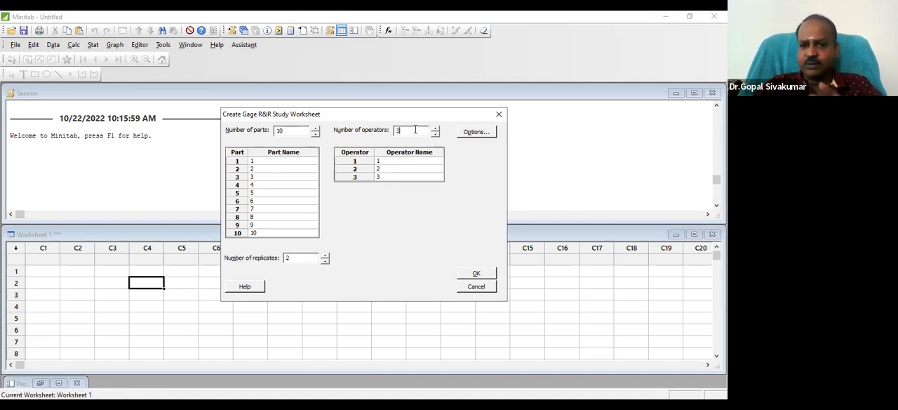
Replace the default labels of the three operators with the operators' first names
{"action": "left_click", "coordinate": [421, 163]}
{"action": "type", "text": "Bhavin"}
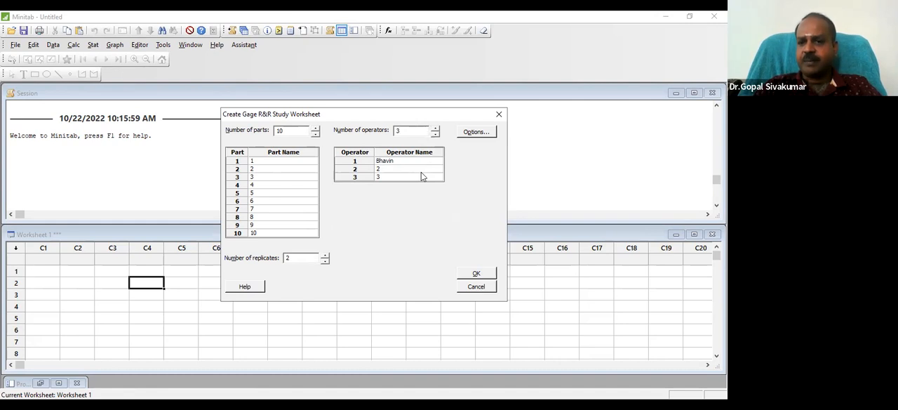
{"action": "left_click", "coordinate": [421, 172]}
{"action": "type", "text": "Rajesh"}
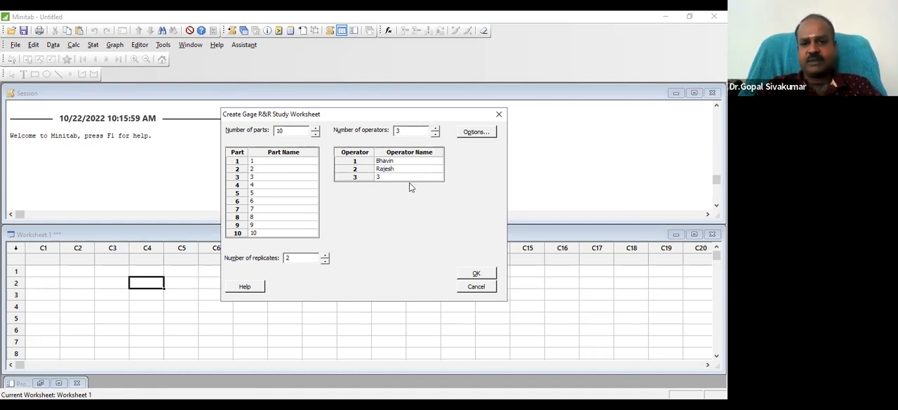
{"action": "left_click", "coordinate": [409, 178]}
{"action": "type", "text": "Sagar"}
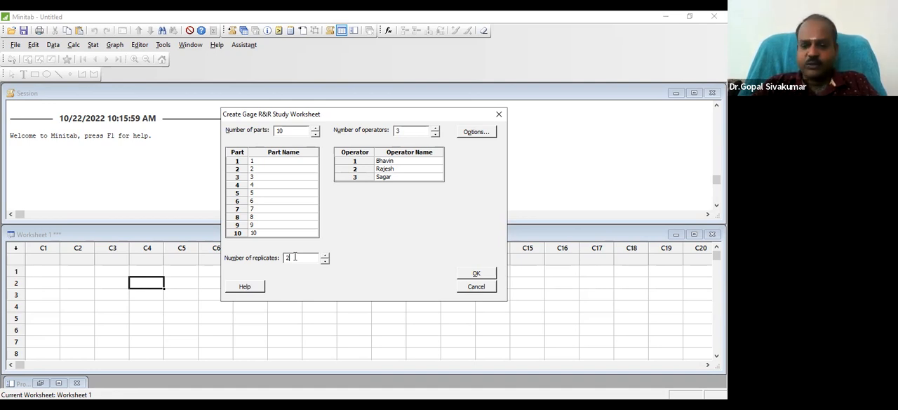
Set the number of replicates to 3 and generate the Gage R&R study worksheet
{"action": "key", "text": "BackSpace"}
{"action": "type", "text": "3"}
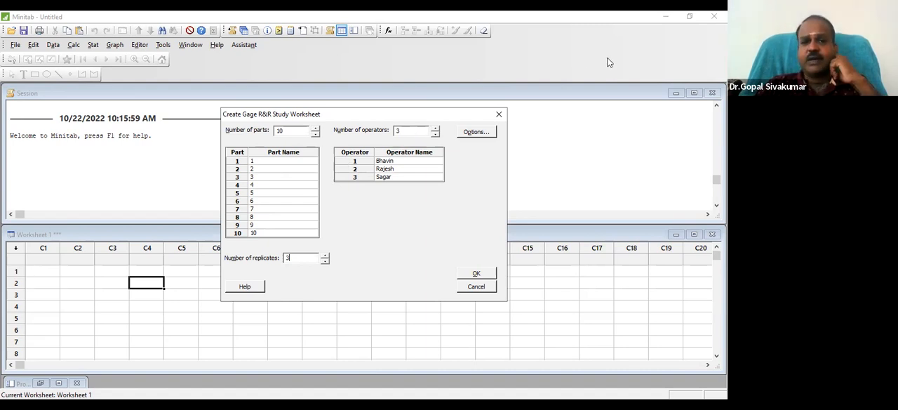
{"action": "left_click", "coordinate": [305, 230]}
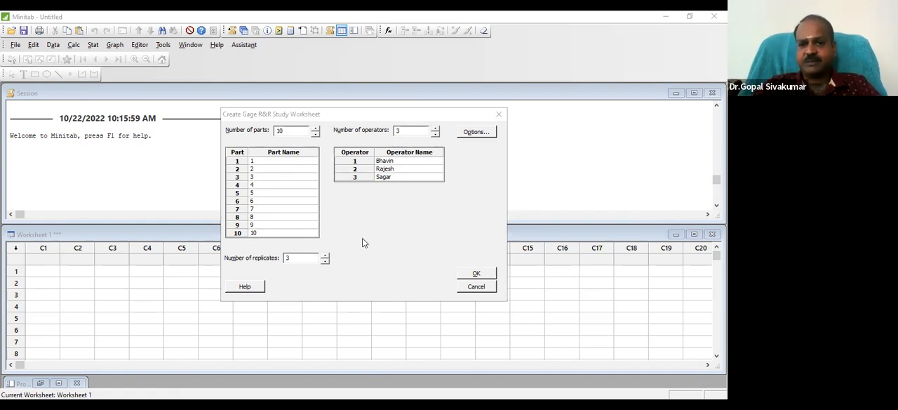
{"action": "left_click_drag", "start_coordinate": [414, 114], "coordinate": [332, 88]}
{"action": "left_click", "coordinate": [393, 249]}
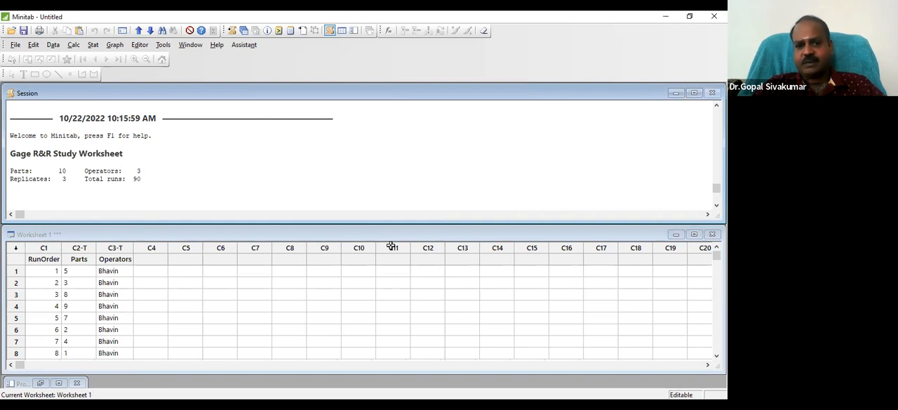
Highlight the RunOrder, Parts and Operators columns through row 90 to review the generated run plan
{"action": "left_click", "coordinate": [52, 261]}
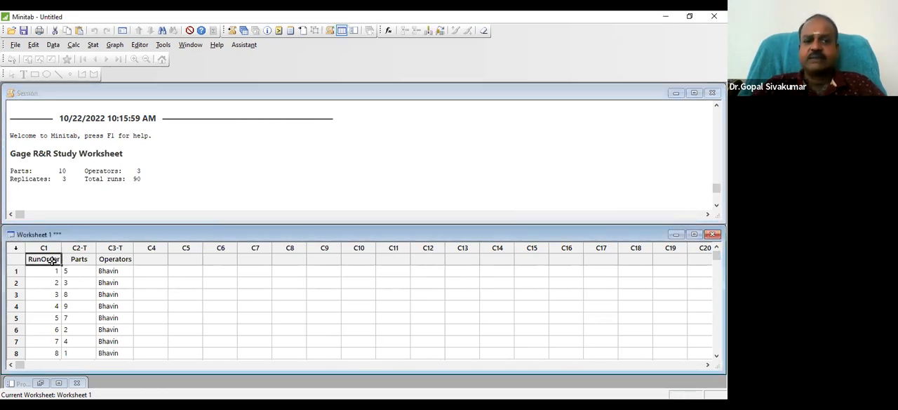
{"action": "key", "text": "shift+Right"}
{"action": "key", "text": "shift+Right"}
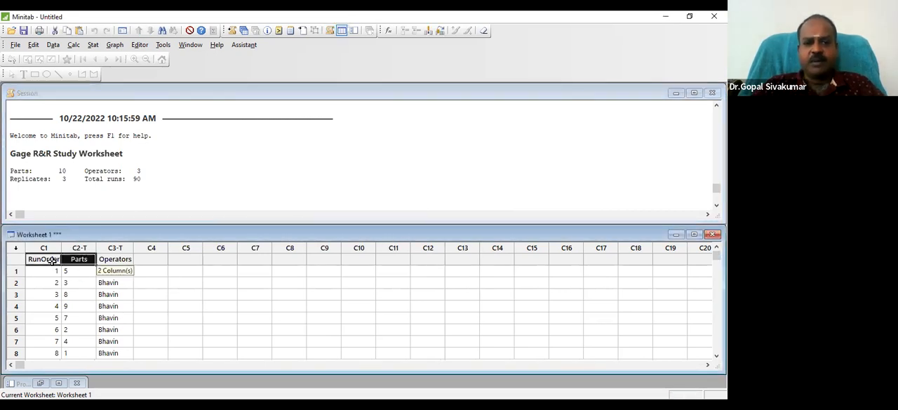
{"action": "key", "text": "shift+Down"}
{"action": "key", "text": "shift+Down"}
{"action": "key", "text": "shift+Down"}
{"action": "key", "text": "shift+Down"}
{"action": "key", "text": "shift+Down"}
{"action": "key", "text": "shift+Down"}
{"action": "key", "text": "shift+Down"}
{"action": "key", "text": "shift+Down"}
{"action": "key", "text": "shift+Down"}
{"action": "key", "text": "shift+Down"}
{"action": "key", "text": "shift+Down"}
{"action": "key", "text": "shift+Down"}
{"action": "key", "text": "shift+Down"}
{"action": "key", "text": "shift+Down"}
{"action": "key", "text": "shift+Down"}
{"action": "key", "text": "shift+Down"}
{"action": "key", "text": "shift+Down"}
{"action": "key", "text": "shift+Down"}
{"action": "key", "text": "shift+Down"}
{"action": "key", "text": "shift+Down"}
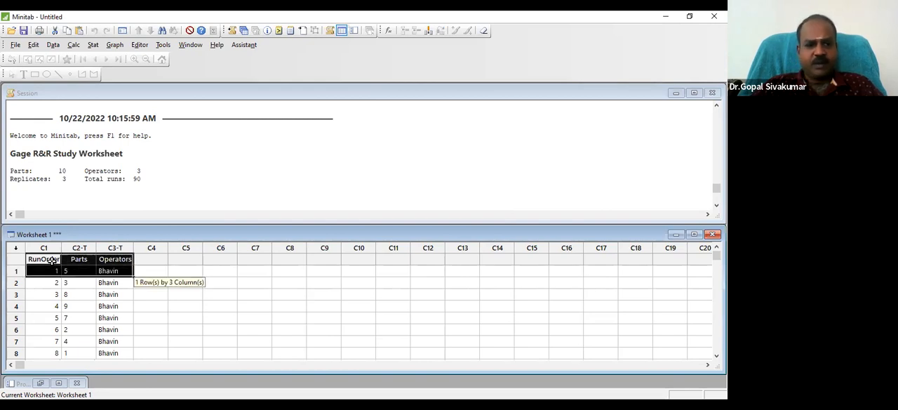
{"action": "key", "text": "shift+Down"}
{"action": "key", "text": "shift+Down"}
{"action": "key", "text": "shift+Down"}
{"action": "key", "text": "shift+Down"}
{"action": "key", "text": "shift+Down"}
{"action": "key", "text": "shift+Down"}
{"action": "key", "text": "shift+Down"}
{"action": "key", "text": "shift+Down"}
{"action": "key", "text": "shift+Down"}
{"action": "key", "text": "shift+Down"}
{"action": "key", "text": "shift+Down"}
{"action": "key", "text": "shift+Down"}
{"action": "key", "text": "shift+Down"}
{"action": "key", "text": "shift+Down"}
{"action": "key", "text": "shift+Down"}
{"action": "key", "text": "shift+Down"}
{"action": "key", "text": "shift+Down"}
{"action": "key", "text": "shift+Down"}
{"action": "key", "text": "shift+Down"}
{"action": "key", "text": "shift+Down"}
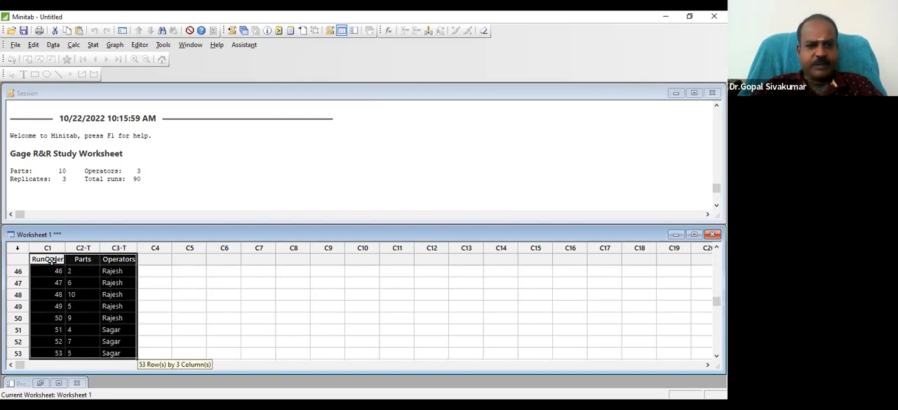
{"action": "key", "text": "shift+Down"}
{"action": "key", "text": "shift+Down"}
{"action": "key", "text": "shift+Down"}
{"action": "key", "text": "shift+Down"}
{"action": "key", "text": "shift+Down"}
{"action": "key", "text": "shift+Down"}
{"action": "key", "text": "shift+Down"}
{"action": "key", "text": "shift+Down"}
{"action": "key", "text": "shift+Down"}
{"action": "key", "text": "shift+Down"}
{"action": "key", "text": "shift+Down"}
{"action": "key", "text": "shift+Down"}
{"action": "key", "text": "shift+Down"}
{"action": "key", "text": "shift+Down"}
{"action": "key", "text": "shift+Down"}
{"action": "key", "text": "shift+Down"}
{"action": "key", "text": "shift+Down"}
{"action": "key", "text": "shift+Down"}
{"action": "key", "text": "shift+Down"}
{"action": "key", "text": "shift+Down"}
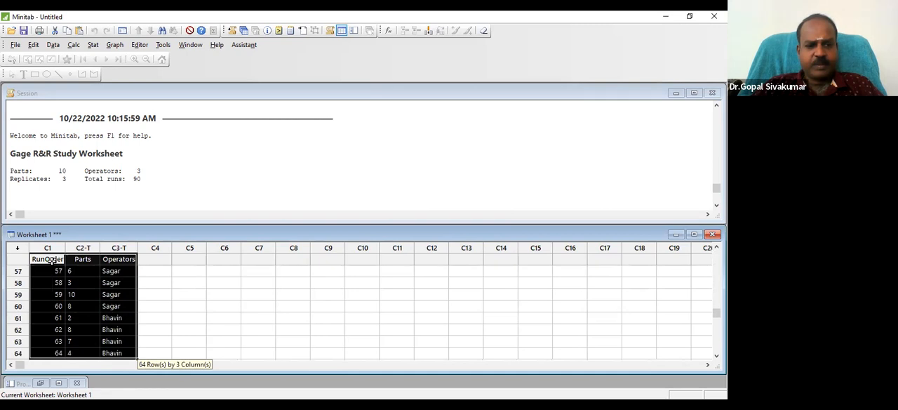
{"action": "key", "text": "shift+Down"}
{"action": "key", "text": "shift+Down"}
{"action": "key", "text": "shift+Down"}
{"action": "key", "text": "shift+Down"}
{"action": "key", "text": "shift+Down"}
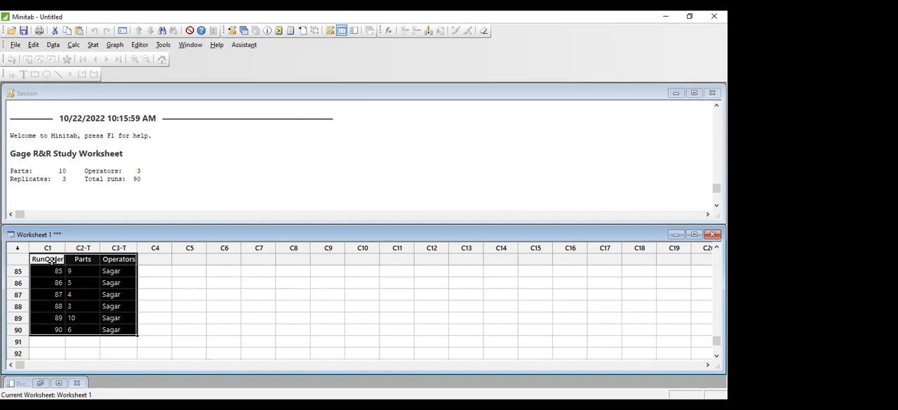
Name the empty column C4 next to Operators "Data" to hold the measurements
{"action": "left_click", "coordinate": [101, 290]}
{"action": "key", "text": "Left"}
{"action": "key", "text": "Left"}
{"action": "key", "text": "Up"}
{"action": "key", "text": "Up"}
{"action": "key", "text": "Up"}
{"action": "key", "text": "Up"}
{"action": "key", "text": "Up"}
{"action": "key", "text": "Up"}
{"action": "key", "text": "Up"}
{"action": "key", "text": "Up"}
{"action": "key", "text": "Up"}
{"action": "key", "text": "Up"}
{"action": "key", "text": "Up"}
{"action": "key", "text": "Up"}
{"action": "key", "text": "Up"}
{"action": "key", "text": "Up"}
{"action": "key", "text": "Up"}
{"action": "key", "text": "Up"}
{"action": "key", "text": "Up"}
{"action": "key", "text": "Up"}
{"action": "key", "text": "Up"}
{"action": "key", "text": "Up"}
{"action": "key", "text": "Up"}
{"action": "key", "text": "Up"}
{"action": "key", "text": "Up"}
{"action": "key", "text": "Up"}
{"action": "key", "text": "Up"}
{"action": "key", "text": "Up"}
{"action": "key", "text": "Up"}
{"action": "key", "text": "Up"}
{"action": "key", "text": "Up"}
{"action": "key", "text": "Up"}
{"action": "key", "text": "Up"}
{"action": "key", "text": "Up"}
{"action": "key", "text": "Up"}
{"action": "key", "text": "Up"}
{"action": "key", "text": "Up"}
{"action": "key", "text": "Up"}
{"action": "key", "text": "Up"}
{"action": "key", "text": "Up"}
{"action": "key", "text": "Up"}
{"action": "key", "text": "Up"}
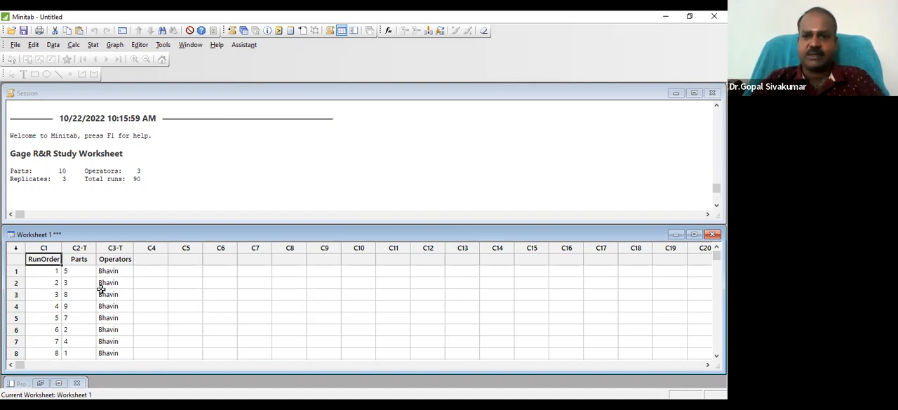
{"action": "key", "text": "Right"}
{"action": "key", "text": "Right"}
{"action": "key", "text": "Right"}
{"action": "key", "text": "Right"}
{"action": "key", "text": "Left"}
{"action": "type", "text": "Data"}
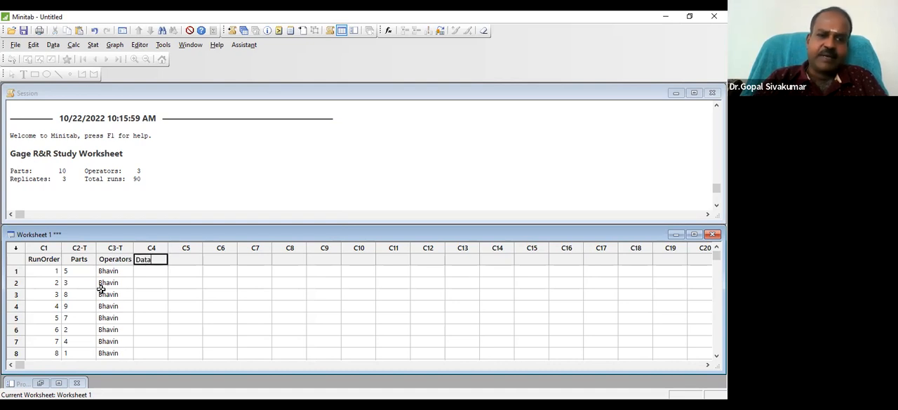
{"action": "key", "text": "Return"}
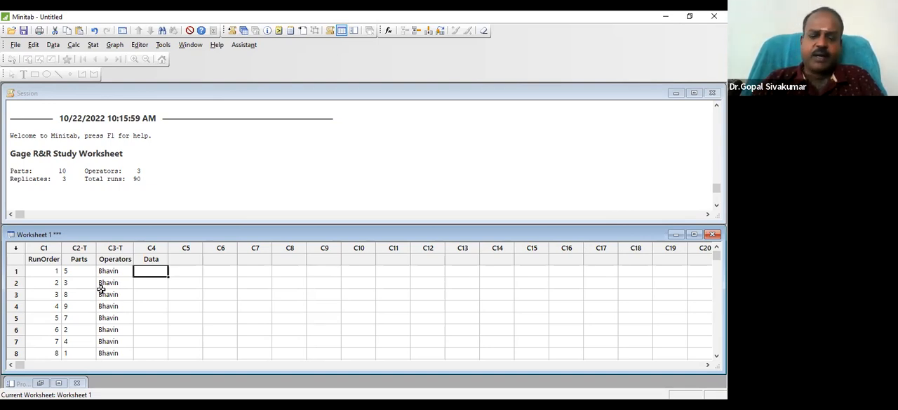
Look through the run rows of the worksheet alongside the empty Data column
{"action": "key", "text": "Down"}
{"action": "key", "text": "Down"}
{"action": "key", "text": "Down"}
{"action": "key", "text": "Down"}
{"action": "key", "text": "Down"}
{"action": "key", "text": "Down"}
{"action": "key", "text": "Down"}
{"action": "key", "text": "Down"}
{"action": "key", "text": "Down"}
{"action": "key", "text": "Down"}
{"action": "key", "text": "Down"}
{"action": "key", "text": "Down"}
{"action": "key", "text": "Down"}
{"action": "key", "text": "Down"}
{"action": "key", "text": "Down"}
{"action": "key", "text": "Down"}
{"action": "key", "text": "Down"}
{"action": "key", "text": "Down"}
{"action": "key", "text": "Down"}
{"action": "key", "text": "Down"}
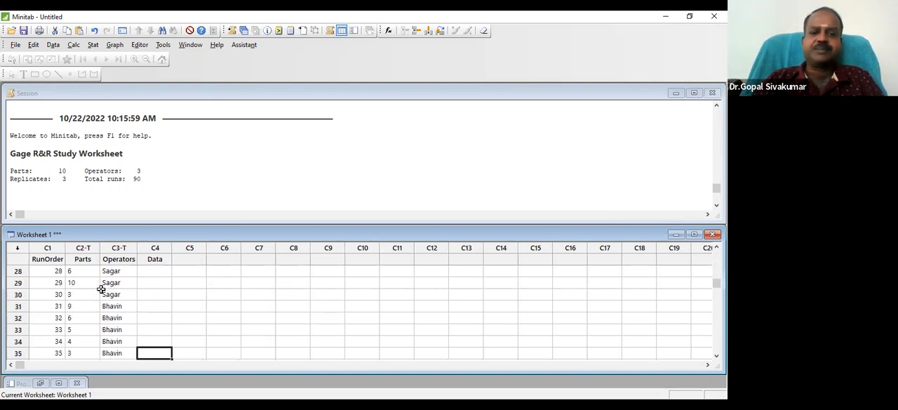
{"action": "key", "text": "Down"}
{"action": "key", "text": "Down"}
{"action": "key", "text": "Down"}
{"action": "key", "text": "Down"}
{"action": "key", "text": "Down"}
{"action": "key", "text": "Down"}
{"action": "key", "text": "Down"}
{"action": "key", "text": "Down"}
{"action": "key", "text": "Down"}
{"action": "key", "text": "Down"}
{"action": "key", "text": "Down"}
{"action": "key", "text": "Down"}
{"action": "key", "text": "Down"}
{"action": "key", "text": "Down"}
{"action": "key", "text": "Down"}
{"action": "key", "text": "Down"}
{"action": "key", "text": "Down"}
{"action": "key", "text": "Down"}
{"action": "key", "text": "Down"}
{"action": "key", "text": "Down"}
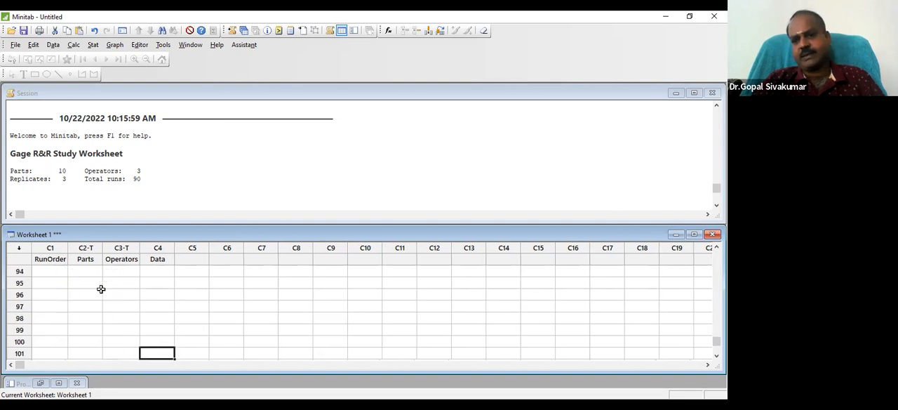
{"action": "key", "text": "Up"}
{"action": "key", "text": "Up"}
{"action": "key", "text": "Up"}
{"action": "key", "text": "Up"}
{"action": "key", "text": "Up"}
{"action": "key", "text": "Up"}
{"action": "key", "text": "Up"}
{"action": "key", "text": "Up"}
{"action": "key", "text": "Up"}
{"action": "key", "text": "Up"}
{"action": "key", "text": "Up"}
{"action": "key", "text": "Up"}
{"action": "key", "text": "Up"}
{"action": "key", "text": "Up"}
{"action": "key", "text": "Up"}
{"action": "key", "text": "Up"}
{"action": "key", "text": "Up"}
{"action": "key", "text": "Up"}
{"action": "key", "text": "Up"}
{"action": "key", "text": "Up"}
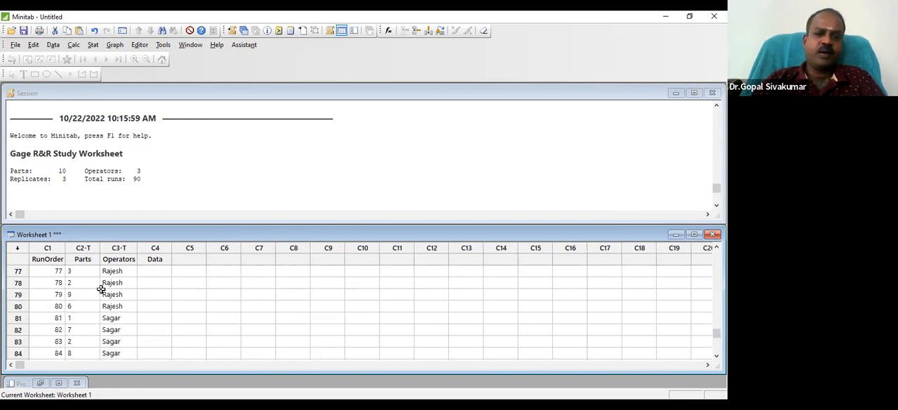
{"action": "key", "text": "Up"}
{"action": "key", "text": "Up"}
{"action": "key", "text": "Up"}
{"action": "key", "text": "Up"}
{"action": "key", "text": "Up"}
{"action": "key", "text": "Up"}
{"action": "key", "text": "Up"}
{"action": "key", "text": "Up"}
{"action": "key", "text": "Up"}
{"action": "key", "text": "Up"}
{"action": "key", "text": "Up"}
{"action": "key", "text": "Up"}
{"action": "key", "text": "Up"}
{"action": "key", "text": "Up"}
{"action": "key", "text": "Up"}
{"action": "key", "text": "Up"}
{"action": "key", "text": "Up"}
{"action": "key", "text": "Up"}
{"action": "key", "text": "Up"}
{"action": "key", "text": "Up"}
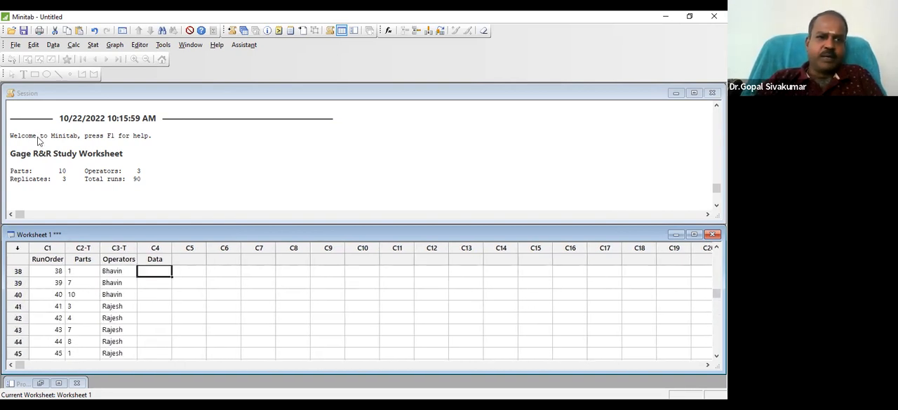
Open the worksheet Gageaiag.MTW from the Minitab Sample Data folder
{"action": "left_click", "coordinate": [15, 45]}
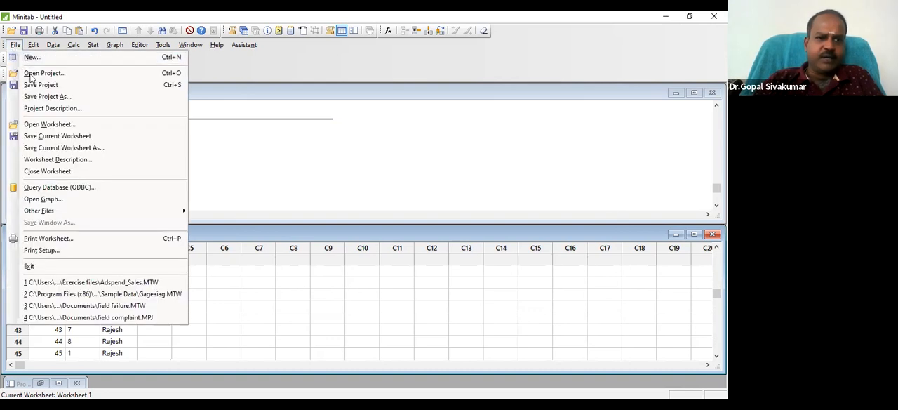
{"action": "left_click", "coordinate": [54, 125]}
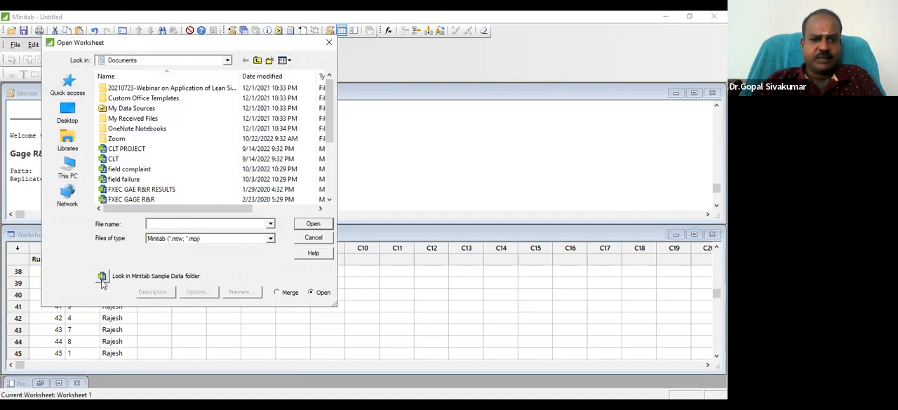
{"action": "left_click", "coordinate": [101, 277]}
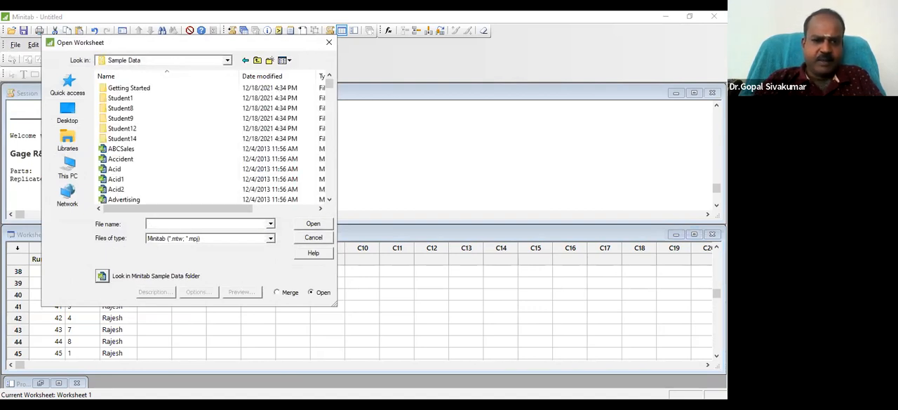
{"action": "left_click", "coordinate": [182, 224]}
{"action": "type", "text": "gage"}
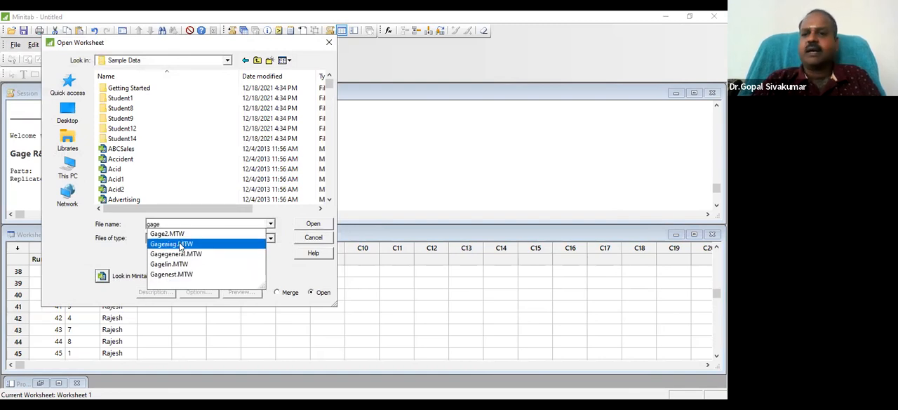
{"action": "left_click", "coordinate": [181, 244]}
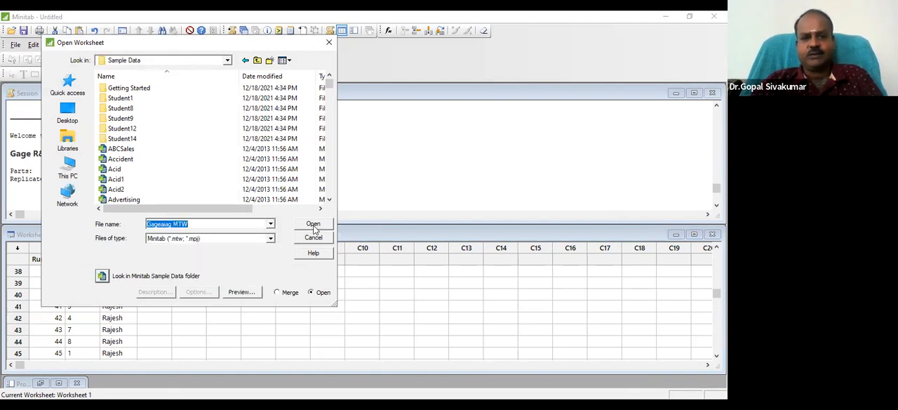
{"action": "left_click", "coordinate": [313, 223]}
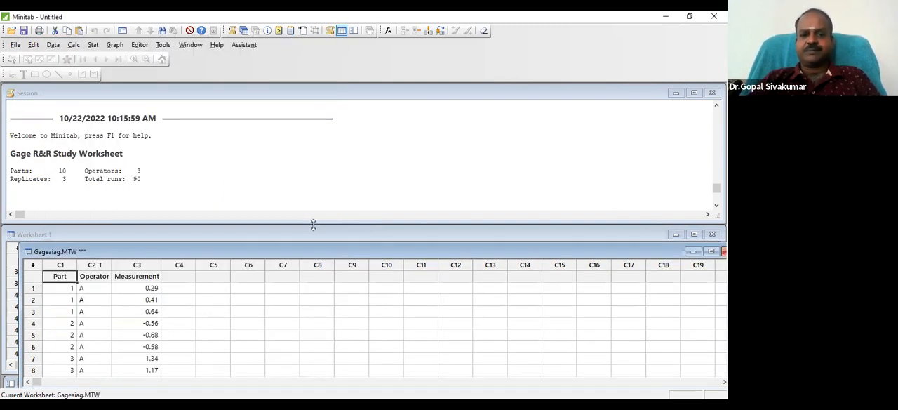
Highlight the Part, Operator and Measurement columns of the Gageaiag worksheet past the last data row to review the sample data
{"action": "left_click", "coordinate": [87, 296]}
{"action": "key", "text": "Left"}
{"action": "key", "text": "Up"}
{"action": "key", "text": "Up"}
{"action": "key", "text": "shift+Right"}
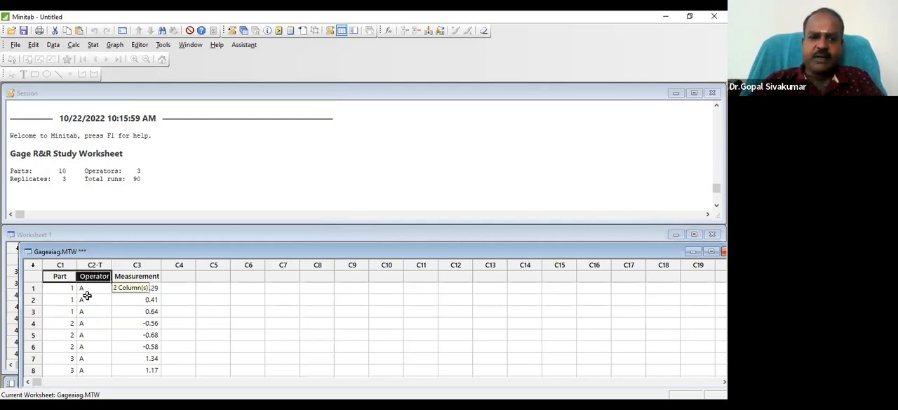
{"action": "key", "text": "shift+Down"}
{"action": "key", "text": "shift+Right"}
{"action": "key", "text": "shift+Down"}
{"action": "key", "text": "shift+Down"}
{"action": "key", "text": "shift+Down"}
{"action": "key", "text": "shift+Down"}
{"action": "key", "text": "shift+Down"}
{"action": "key", "text": "shift+Down"}
{"action": "key", "text": "shift+Down"}
{"action": "key", "text": "shift+Down"}
{"action": "key", "text": "shift+Down"}
{"action": "key", "text": "shift+Down"}
{"action": "key", "text": "shift+Down"}
{"action": "key", "text": "shift+Down"}
{"action": "key", "text": "shift+Down"}
{"action": "key", "text": "shift+Down"}
{"action": "key", "text": "shift+Down"}
{"action": "key", "text": "shift+Down"}
{"action": "key", "text": "shift+Down"}
{"action": "key", "text": "shift+Down"}
{"action": "key", "text": "shift+Down"}
{"action": "key", "text": "shift+Down"}
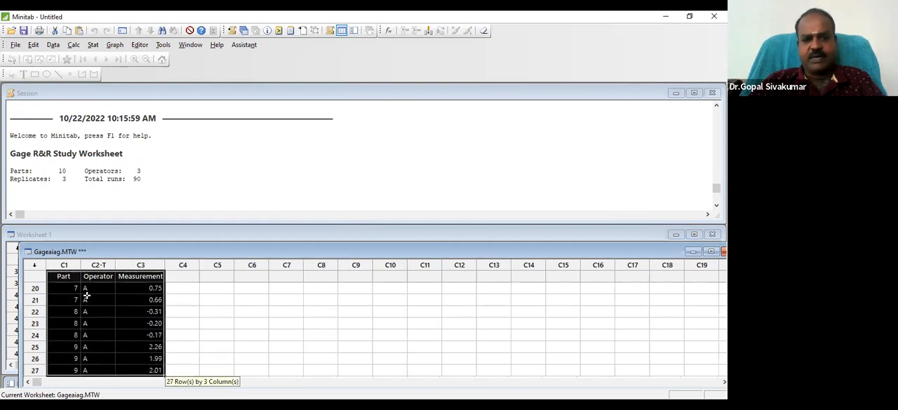
{"action": "key", "text": "shift+Down"}
{"action": "key", "text": "shift+Down"}
{"action": "key", "text": "shift+Down"}
{"action": "key", "text": "shift+Down"}
{"action": "key", "text": "shift+Down"}
{"action": "key", "text": "shift+Down"}
{"action": "key", "text": "shift+Down"}
{"action": "key", "text": "shift+Down"}
{"action": "key", "text": "shift+Down"}
{"action": "key", "text": "shift+Down"}
{"action": "key", "text": "shift+Down"}
{"action": "key", "text": "shift+Down"}
{"action": "key", "text": "shift+Down"}
{"action": "key", "text": "shift+Down"}
{"action": "key", "text": "shift+Down"}
{"action": "key", "text": "shift+Down"}
{"action": "key", "text": "shift+Down"}
{"action": "key", "text": "shift+Down"}
{"action": "key", "text": "shift+Down"}
{"action": "key", "text": "shift+Down"}
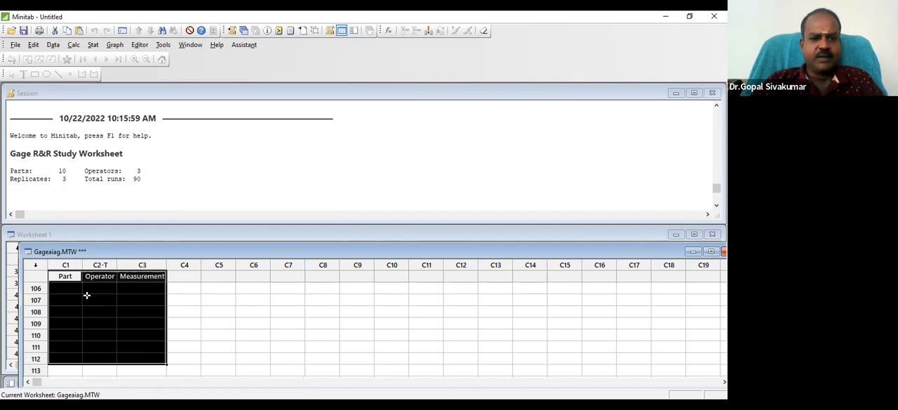
Clear the highlight and look back through the sample rows up to the Measurement column heading
{"action": "left_click", "coordinate": [87, 295]}
{"action": "scroll", "coordinate": [86, 295], "scroll_direction": "up", "scroll_amount": 10}
{"action": "left_click", "coordinate": [86, 294]}
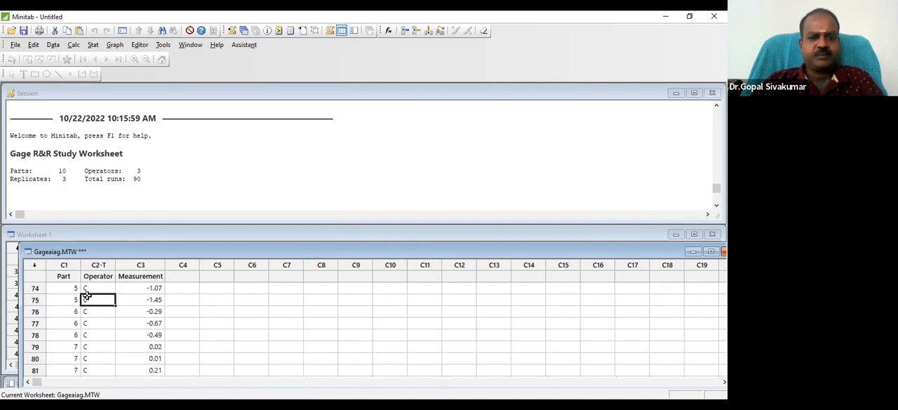
{"action": "scroll", "coordinate": [86, 294], "scroll_direction": "up", "scroll_amount": 16}
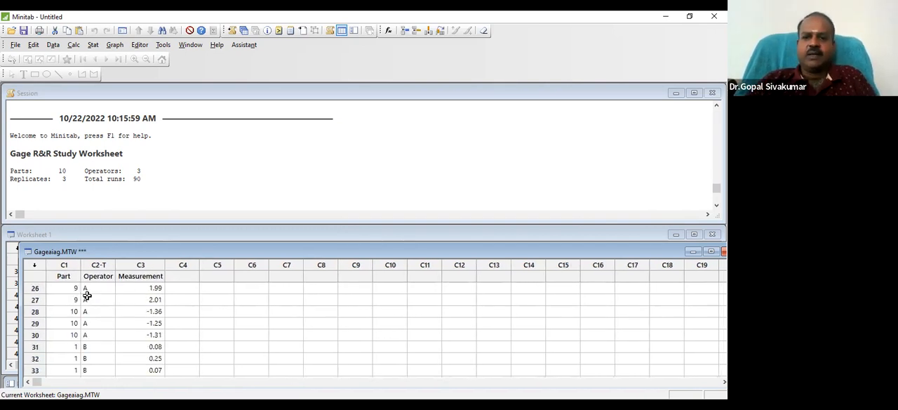
{"action": "scroll", "coordinate": [87, 295], "scroll_direction": "up", "scroll_amount": 9}
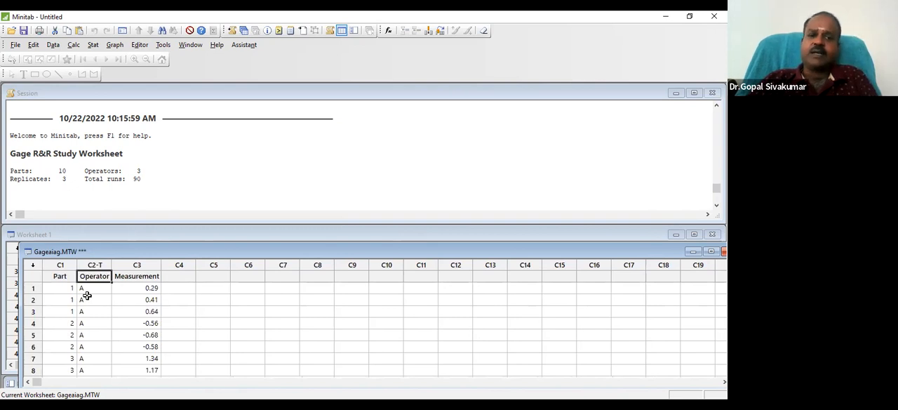
{"action": "key", "text": "Right"}
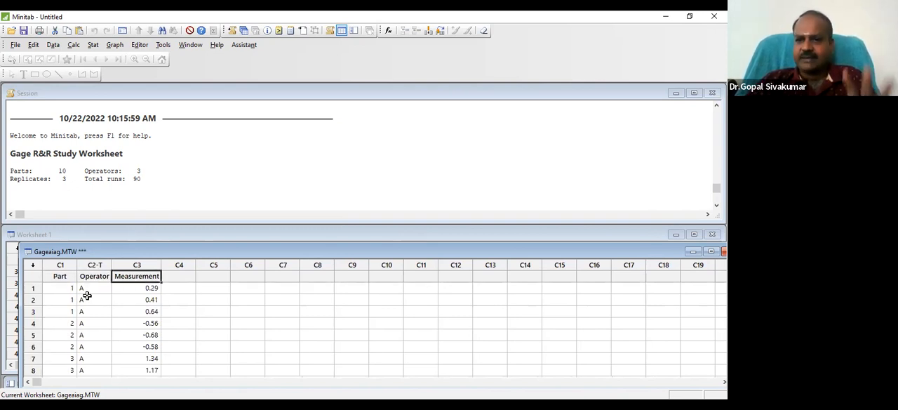
Set up a crossed Gage R&R study with Part, Operator and Measurement as its columns and Xbar and R as the analysis method
{"action": "left_click", "coordinate": [87, 45]}
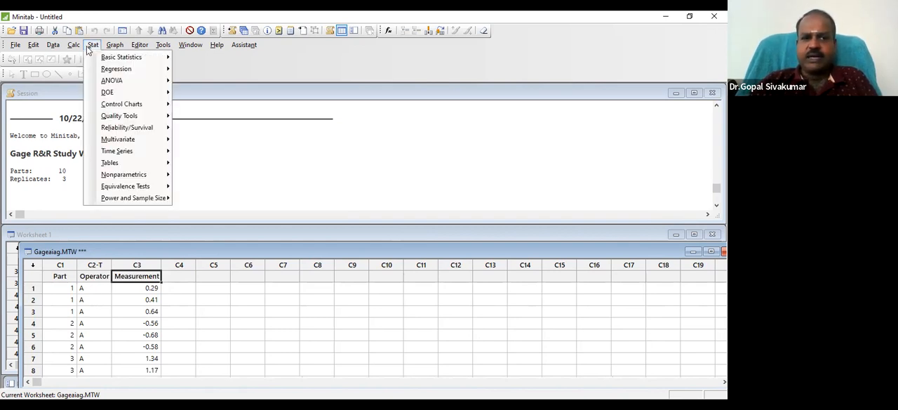
{"action": "mouse_move", "coordinate": [118, 122]}
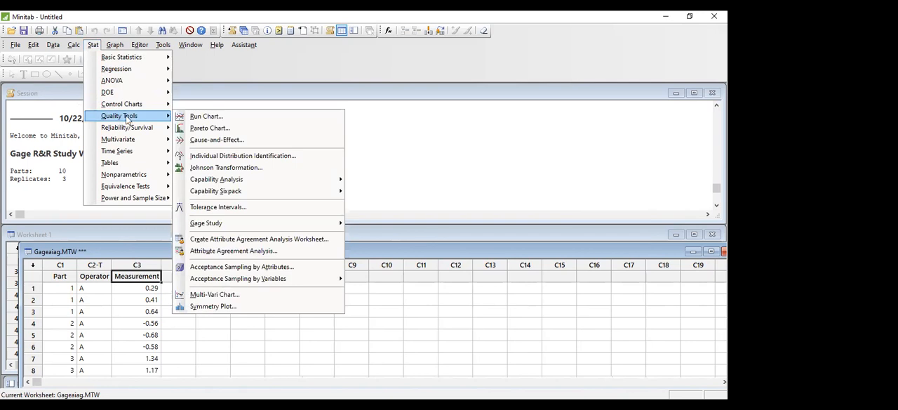
{"action": "mouse_move", "coordinate": [246, 224]}
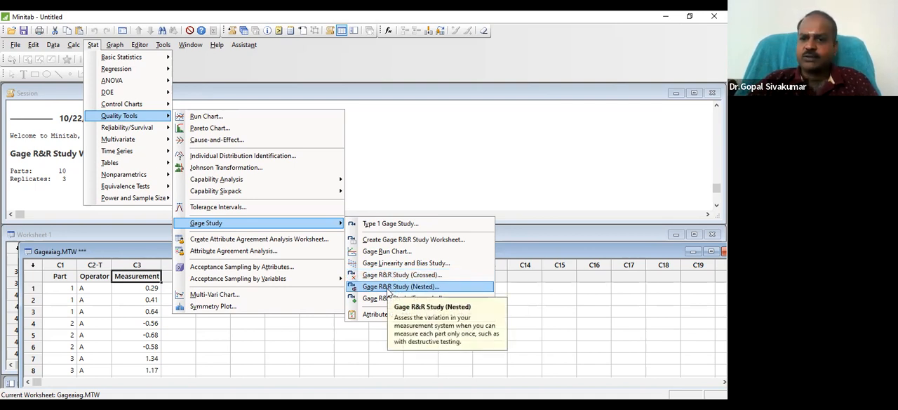
{"action": "left_click", "coordinate": [390, 275]}
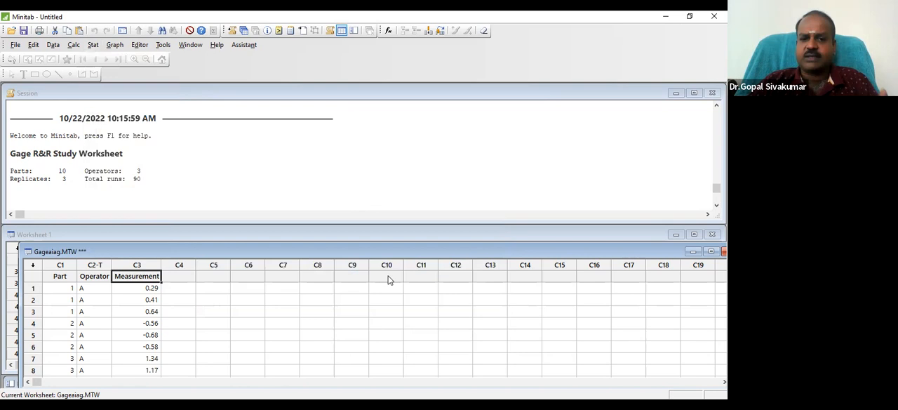
{"action": "left_click_drag", "start_coordinate": [384, 157], "coordinate": [253, 140]}
{"action": "double_click", "coordinate": [147, 153]}
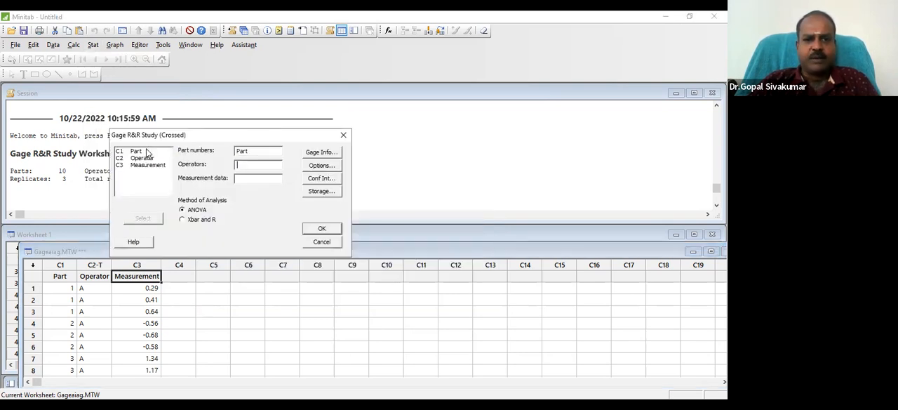
{"action": "double_click", "coordinate": [146, 158]}
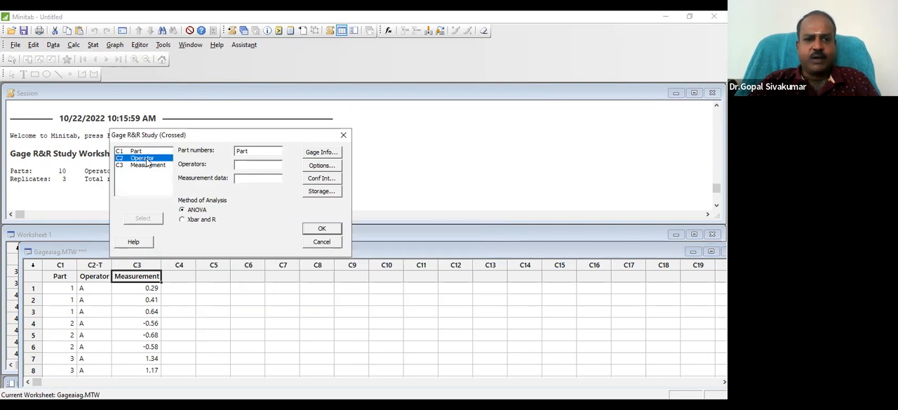
{"action": "double_click", "coordinate": [149, 160]}
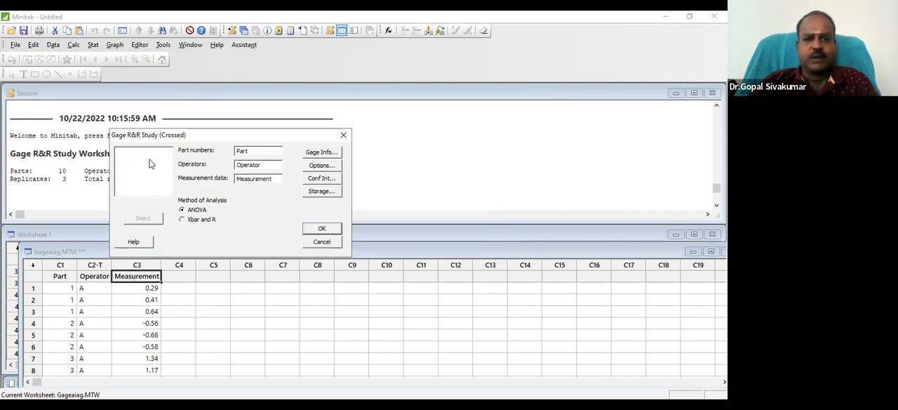
{"action": "left_click", "coordinate": [183, 220]}
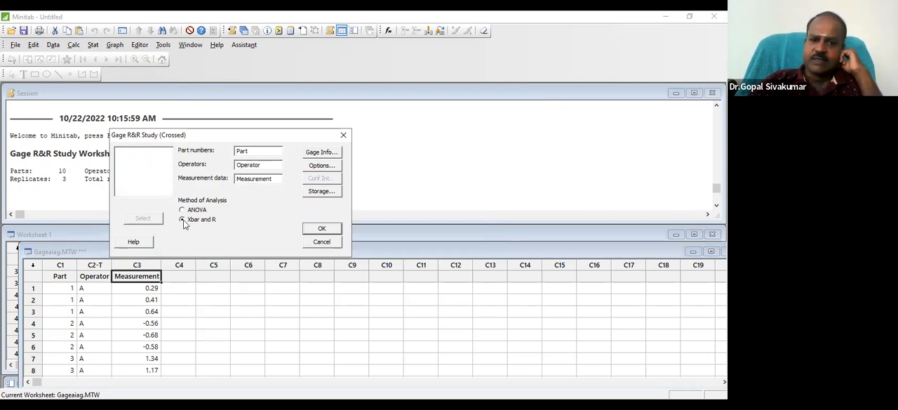
Set the process tolerance as upper spec minus lower spec to 1 and run the crossed Gage R&R study
{"action": "left_click", "coordinate": [322, 165]}
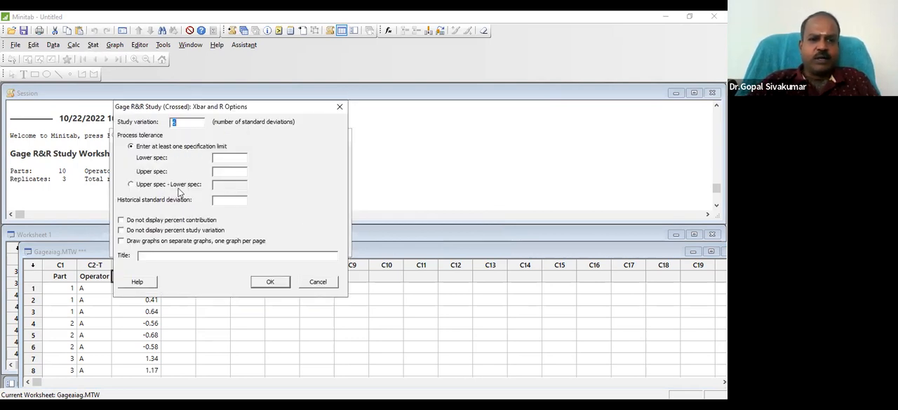
{"action": "left_click", "coordinate": [132, 185]}
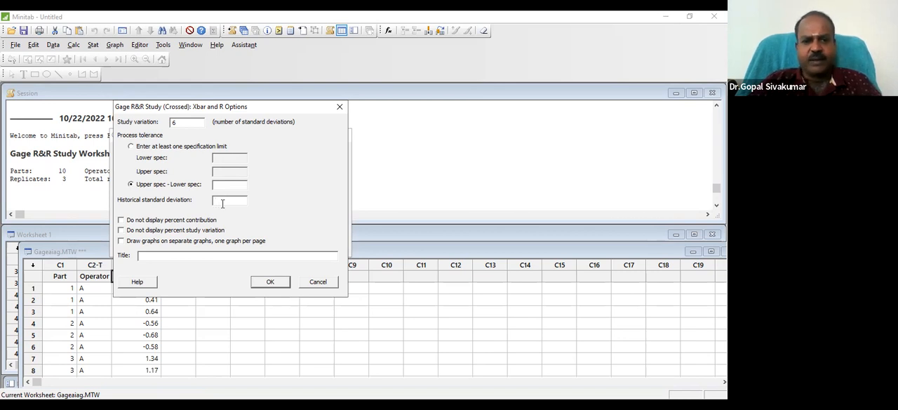
{"action": "type", "text": "1"}
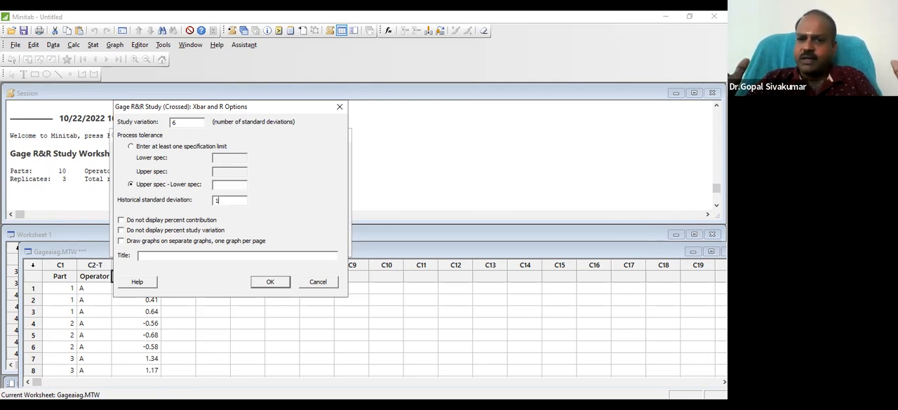
{"action": "key", "text": "BackSpace"}
{"action": "left_click", "coordinate": [233, 184]}
{"action": "type", "text": "1"}
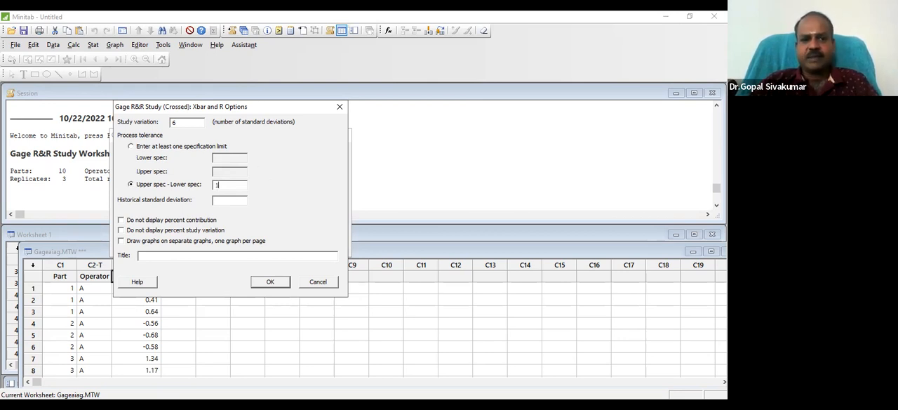
{"action": "left_click", "coordinate": [271, 282]}
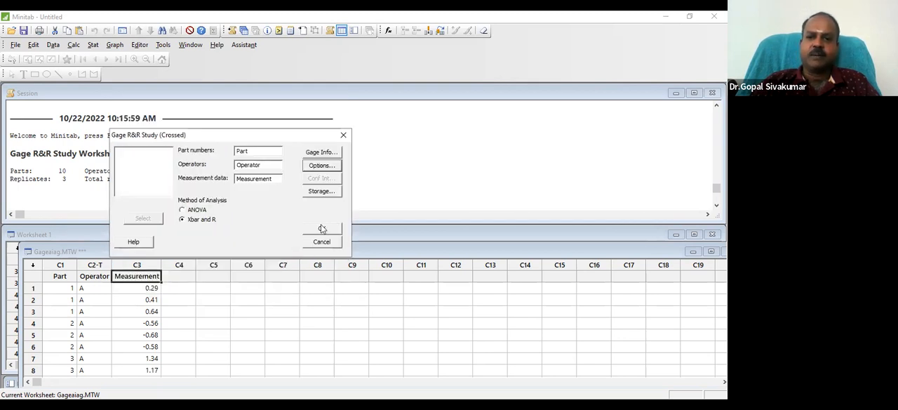
{"action": "left_click", "coordinate": [322, 229]}
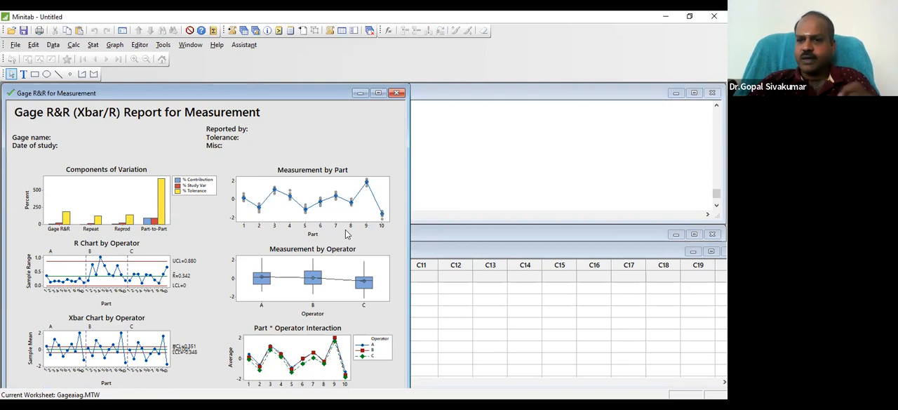
Highlight the Total Gage R&R row of the study variation table in the session output to examine its %Study Var and %Tolerance
{"action": "left_click", "coordinate": [426, 189]}
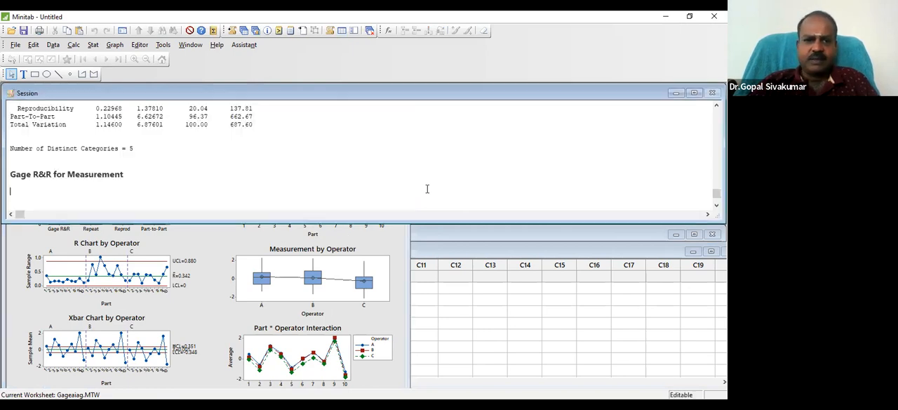
{"action": "left_click", "coordinate": [242, 120]}
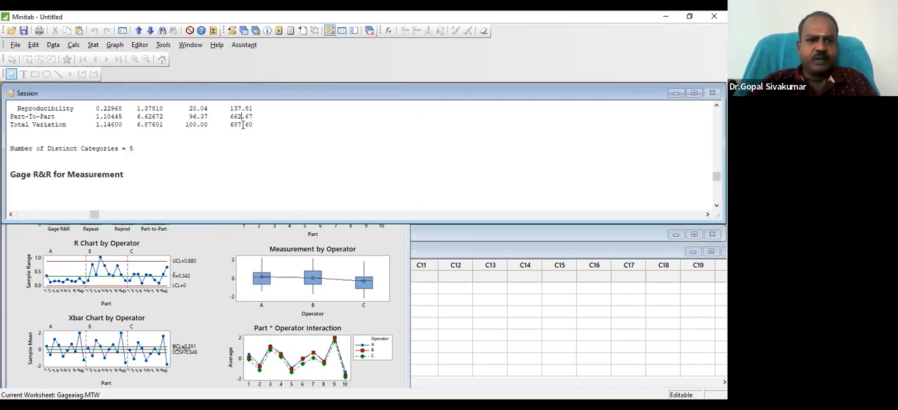
{"action": "scroll", "coordinate": [242, 124], "scroll_direction": "up", "scroll_amount": 3}
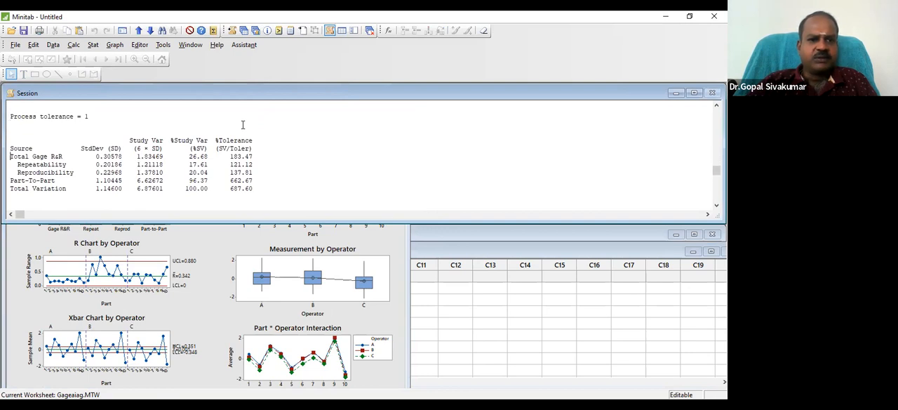
{"action": "key", "text": "shift+Down"}
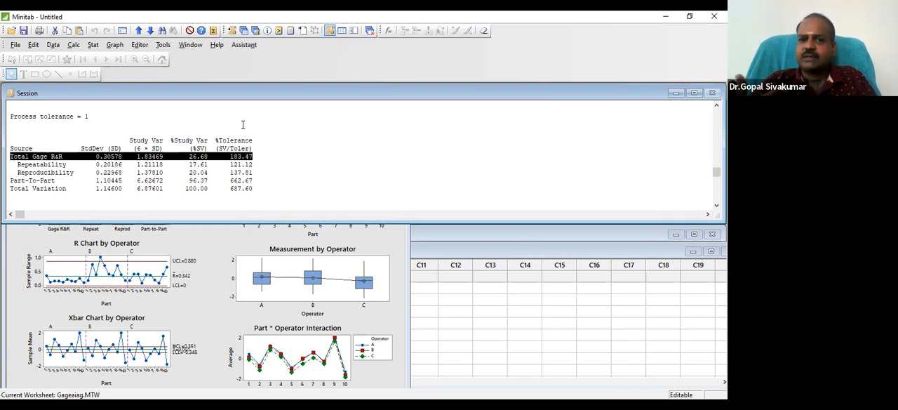
{"action": "left_click", "coordinate": [267, 154]}
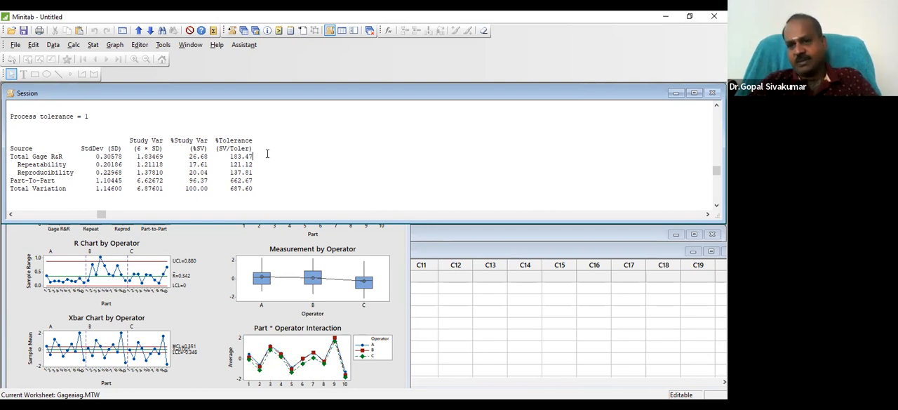
{"action": "left_click_drag", "start_coordinate": [266, 153], "coordinate": [7, 160]}
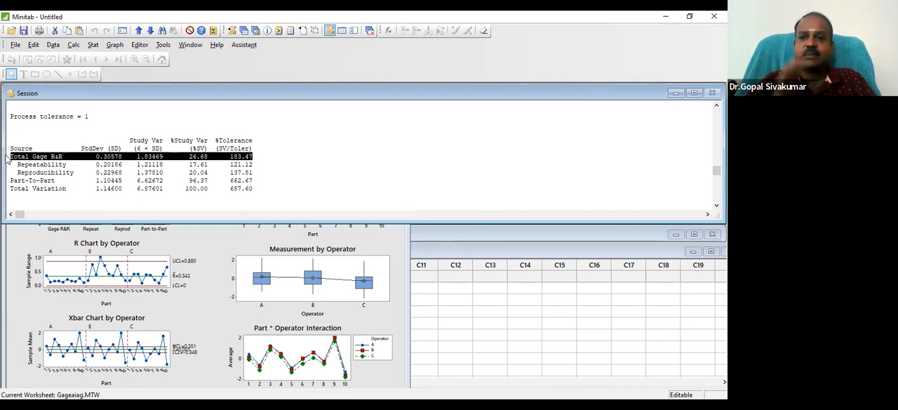
Copy the Measurement values in rows 1 to 90 of the Gageaiag worksheet
{"action": "left_click", "coordinate": [439, 288]}
{"action": "left_click", "coordinate": [151, 288]}
{"action": "key", "text": "Up"}
{"action": "key", "text": "Down"}
{"action": "key", "text": "shift+Down"}
{"action": "key", "text": "shift+Down"}
{"action": "key", "text": "shift+Down"}
{"action": "key", "text": "shift+Down"}
{"action": "key", "text": "shift+Down"}
{"action": "key", "text": "shift+Down"}
{"action": "key", "text": "shift+Down"}
{"action": "key", "text": "shift+Down"}
{"action": "key", "text": "shift+Down"}
{"action": "key", "text": "shift+Down"}
{"action": "key", "text": "shift+Down"}
{"action": "key", "text": "shift+Down"}
{"action": "key", "text": "shift+Down"}
{"action": "key", "text": "shift+Down"}
{"action": "key", "text": "shift+Down"}
{"action": "key", "text": "shift+Down"}
{"action": "key", "text": "shift+Down"}
{"action": "key", "text": "shift+Down"}
{"action": "key", "text": "shift+Down"}
{"action": "key", "text": "shift+Down"}
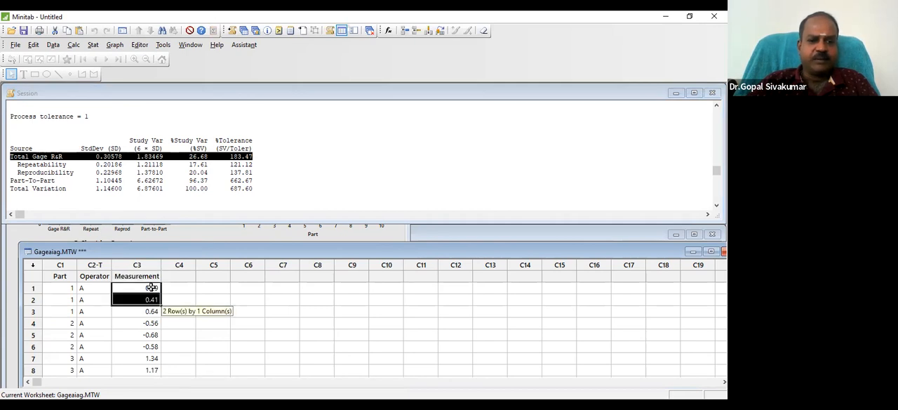
{"action": "key", "text": "shift+Down"}
{"action": "key", "text": "shift+Down"}
{"action": "key", "text": "shift+Down"}
{"action": "key", "text": "shift+Down"}
{"action": "key", "text": "shift+Down"}
{"action": "key", "text": "shift+Down"}
{"action": "key", "text": "shift+Down"}
{"action": "key", "text": "shift+Down"}
{"action": "key", "text": "shift+Down"}
{"action": "key", "text": "shift+Down"}
{"action": "key", "text": "shift+Down"}
{"action": "key", "text": "shift+Down"}
{"action": "key", "text": "shift+Down"}
{"action": "key", "text": "shift+Down"}
{"action": "key", "text": "shift+Down"}
{"action": "key", "text": "shift+Down"}
{"action": "key", "text": "shift+Down"}
{"action": "key", "text": "shift+Down"}
{"action": "key", "text": "shift+Down"}
{"action": "key", "text": "shift+Down"}
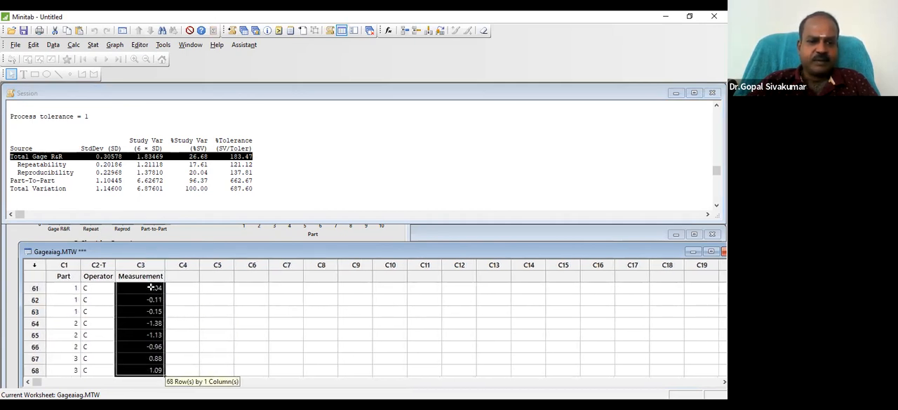
{"action": "key", "text": "shift+Up"}
{"action": "key", "text": "shift+Up"}
{"action": "key", "text": "shift+Up"}
{"action": "key", "text": "shift+Up"}
{"action": "key", "text": "shift+Up"}
{"action": "key", "text": "shift+Up"}
{"action": "key", "text": "shift+Up"}
{"action": "key", "text": "shift+Up"}
{"action": "key", "text": "shift+Up"}
{"action": "key", "text": "shift+Up"}
{"action": "key", "text": "shift+Up"}
{"action": "key", "text": "shift+Up"}
{"action": "key", "text": "shift+Up"}
{"action": "key", "text": "shift+Up"}
{"action": "key", "text": "shift+Up"}
{"action": "key", "text": "shift+Up"}
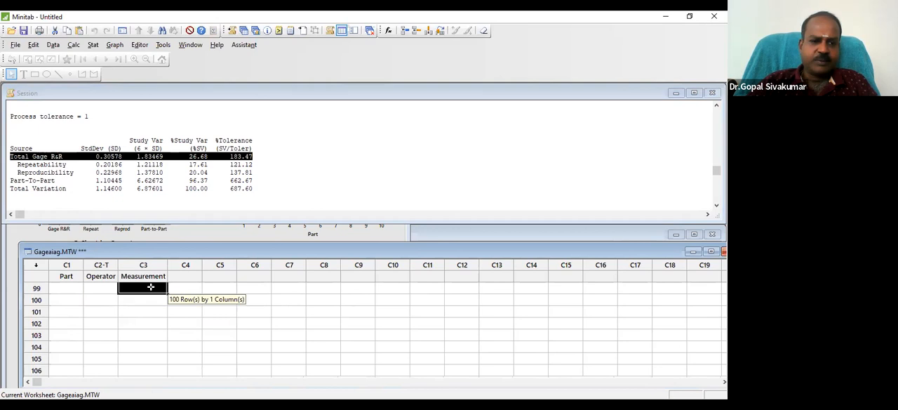
{"action": "key", "text": "shift+Down"}
{"action": "key", "text": "shift+Down"}
{"action": "key", "text": "shift+Down"}
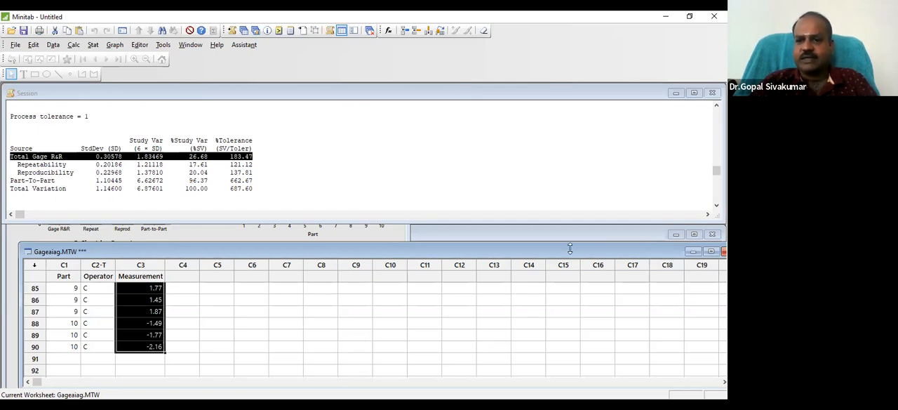
Minimise the Gageaiag worksheet and paste the copied measurements into the Data column of Worksheet 1, starting at row 1
{"action": "left_click", "coordinate": [693, 251]}
{"action": "left_click", "coordinate": [471, 317]}
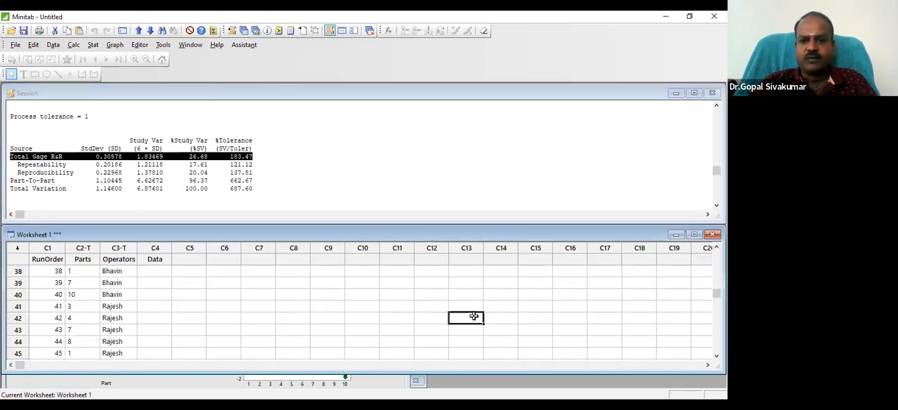
{"action": "left_click", "coordinate": [155, 270]}
{"action": "key", "text": "Up"}
{"action": "key", "text": "Up"}
{"action": "key", "text": "Up"}
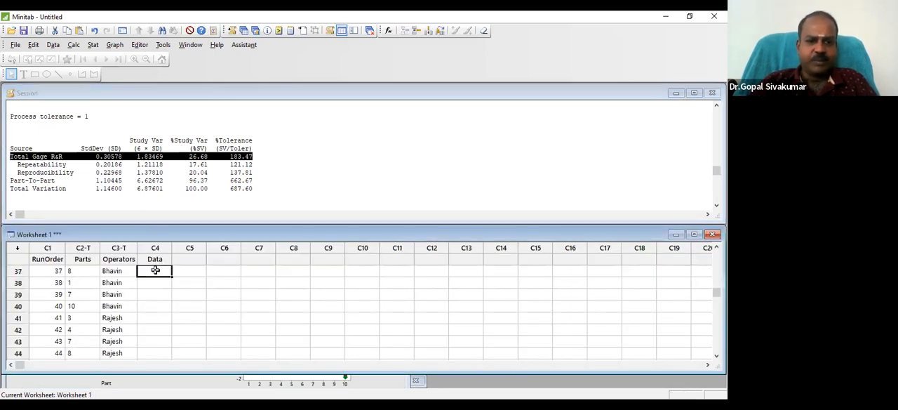
{"action": "key", "text": "Up"}
{"action": "key", "text": "Up"}
{"action": "key", "text": "Up"}
{"action": "key", "text": "Up"}
{"action": "key", "text": "Up"}
{"action": "key", "text": "Up"}
{"action": "key", "text": "Up"}
{"action": "key", "text": "Up"}
{"action": "key", "text": "Up"}
{"action": "key", "text": "Up"}
{"action": "key", "text": "Up"}
{"action": "key", "text": "Up"}
{"action": "key", "text": "Up"}
{"action": "key", "text": "Up"}
{"action": "key", "text": "Up"}
{"action": "key", "text": "Up"}
{"action": "key", "text": "Up"}
{"action": "key", "text": "Up"}
{"action": "key", "text": "Up"}
{"action": "key", "text": "Up"}
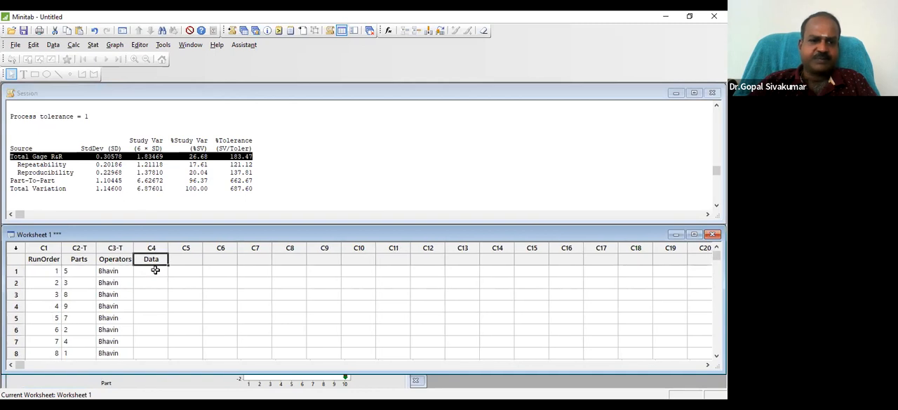
{"action": "key", "text": "ctrl+v"}
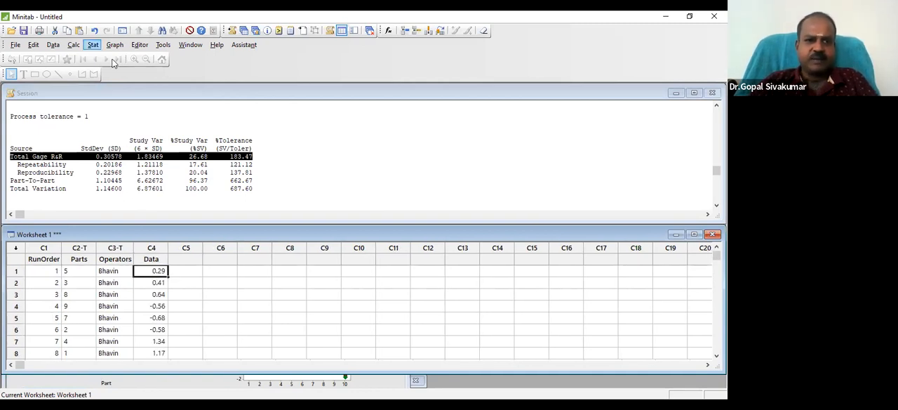
Set up a crossed Gage R&R study with Parts, Operators and Data replacing the previous part, operator and measurement columns
{"action": "left_click", "coordinate": [92, 44]}
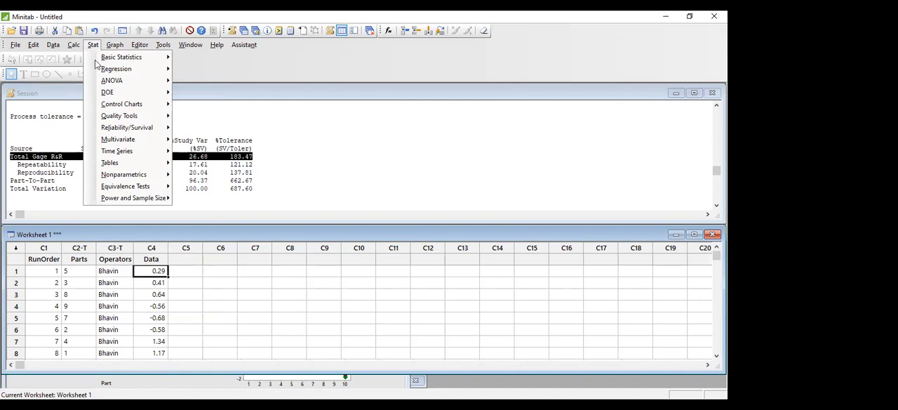
{"action": "mouse_move", "coordinate": [117, 122]}
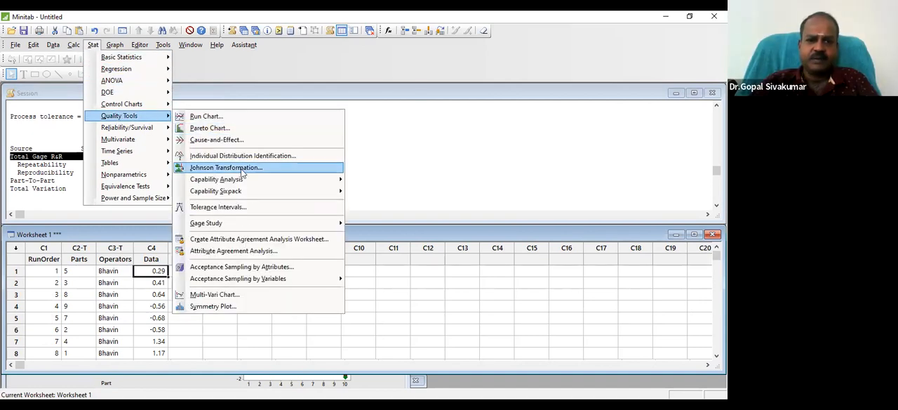
{"action": "mouse_move", "coordinate": [244, 223]}
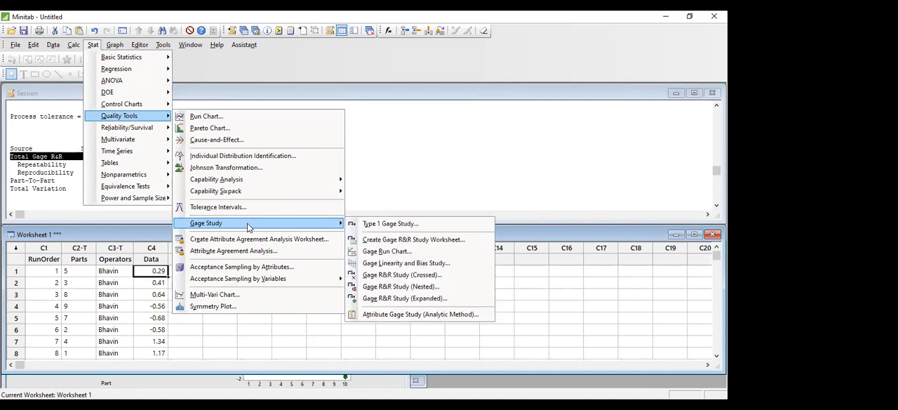
{"action": "left_click", "coordinate": [394, 274]}
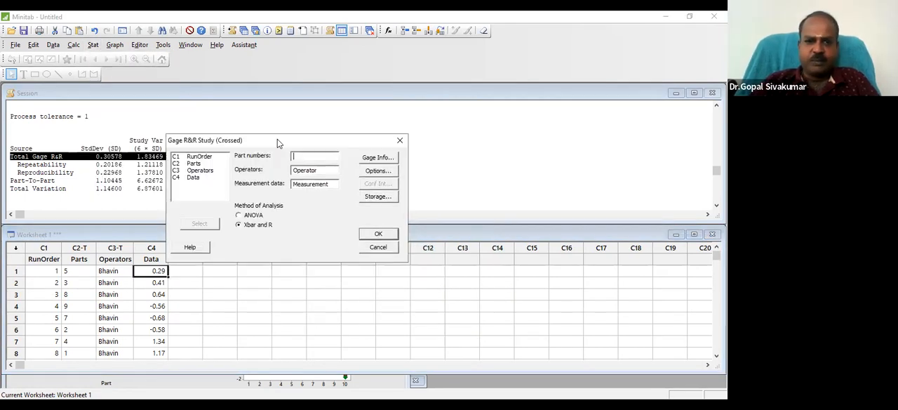
{"action": "left_click", "coordinate": [317, 171]}
{"action": "key", "text": "BackSpace"}
{"action": "key", "text": "BackSpace"}
{"action": "key", "text": "BackSpace"}
{"action": "key", "text": "BackSpace"}
{"action": "key", "text": "BackSpace"}
{"action": "key", "text": "BackSpace"}
{"action": "key", "text": "BackSpace"}
{"action": "key", "text": "BackSpace"}
{"action": "left_click", "coordinate": [331, 186]}
{"action": "key", "text": "BackSpace"}
{"action": "key", "text": "BackSpace"}
{"action": "key", "text": "BackSpace"}
{"action": "key", "text": "BackSpace"}
{"action": "key", "text": "BackSpace"}
{"action": "key", "text": "BackSpace"}
{"action": "key", "text": "BackSpace"}
{"action": "key", "text": "BackSpace"}
{"action": "key", "text": "BackSpace"}
{"action": "key", "text": "BackSpace"}
{"action": "key", "text": "BackSpace"}
{"action": "left_click", "coordinate": [319, 158]}
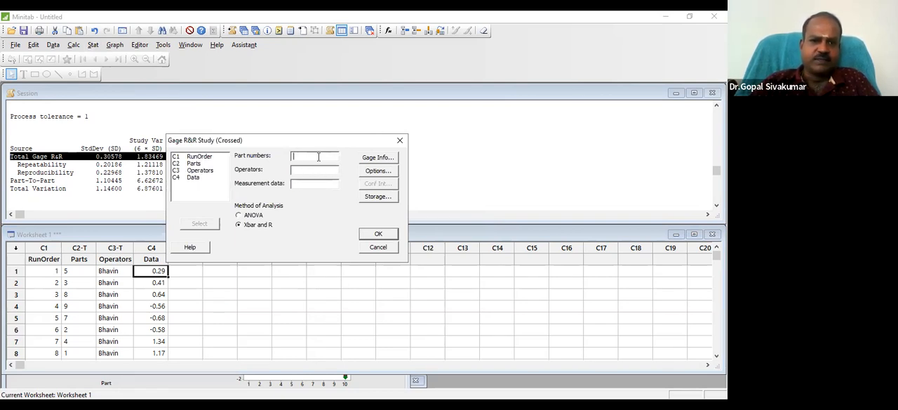
{"action": "double_click", "coordinate": [197, 164]}
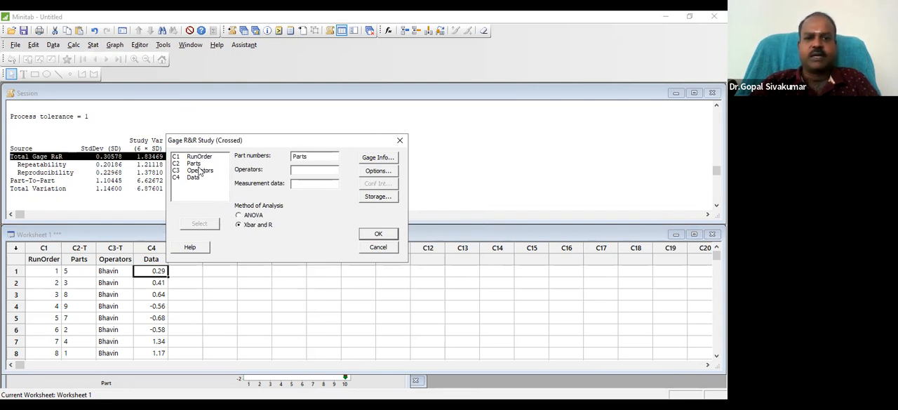
{"action": "double_click", "coordinate": [199, 172]}
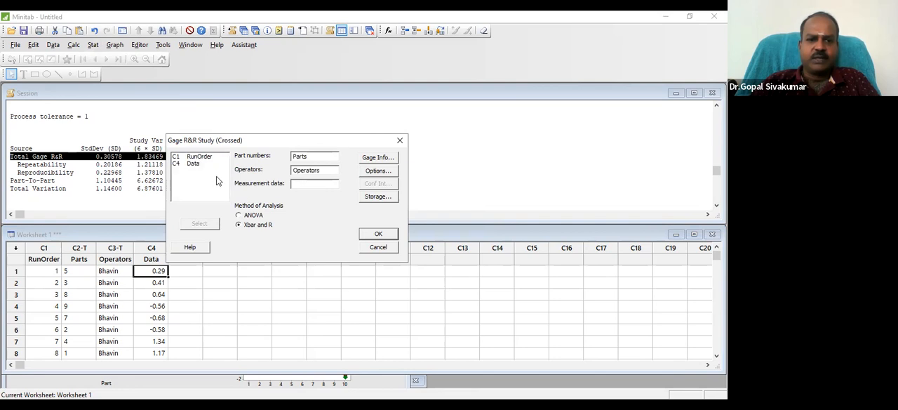
{"action": "double_click", "coordinate": [199, 164]}
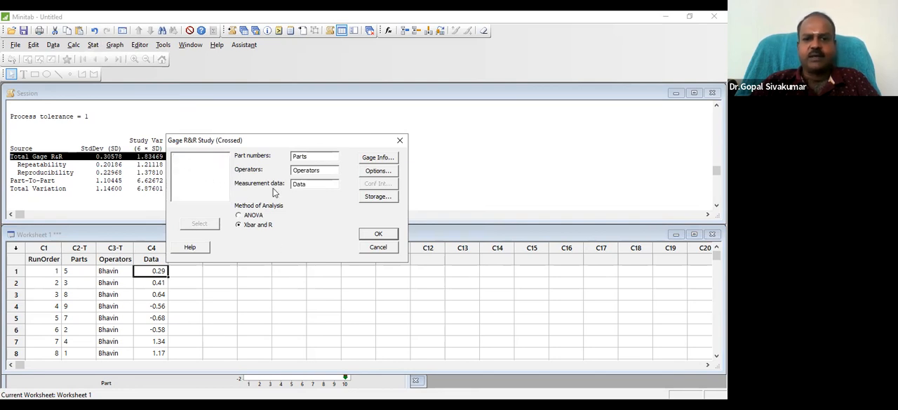
Set the process tolerance as upper spec minus lower spec to 2 and run the crossed Gage R&R study
{"action": "left_click", "coordinate": [377, 172]}
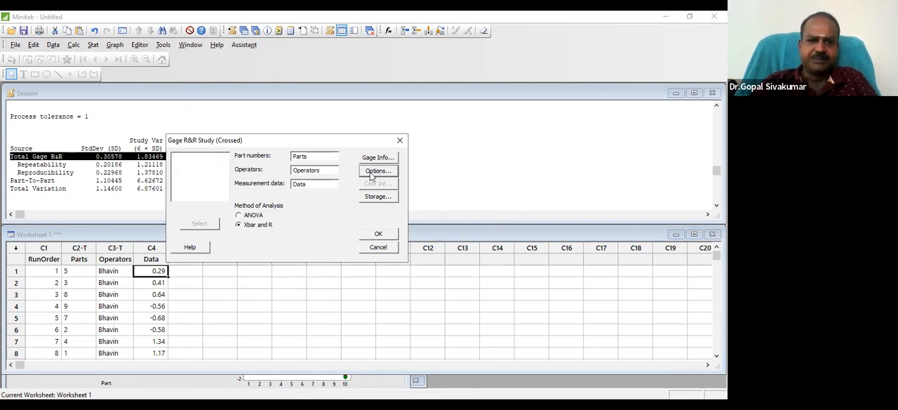
{"action": "left_click", "coordinate": [287, 193]}
{"action": "key", "text": "BackSpace"}
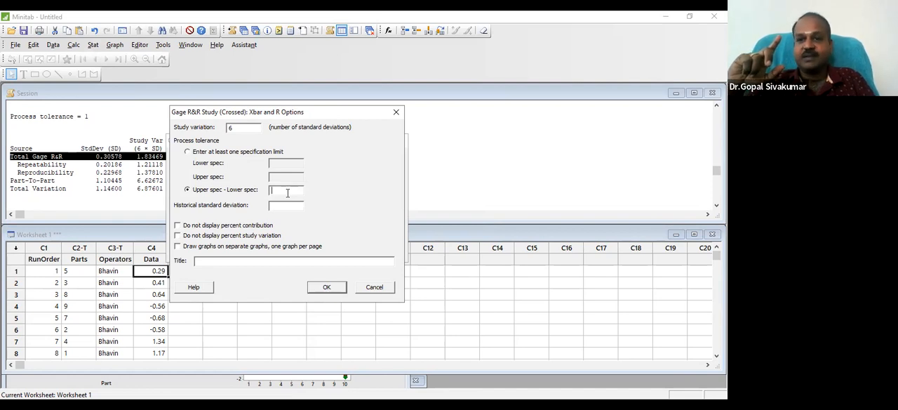
{"action": "type", "text": "2"}
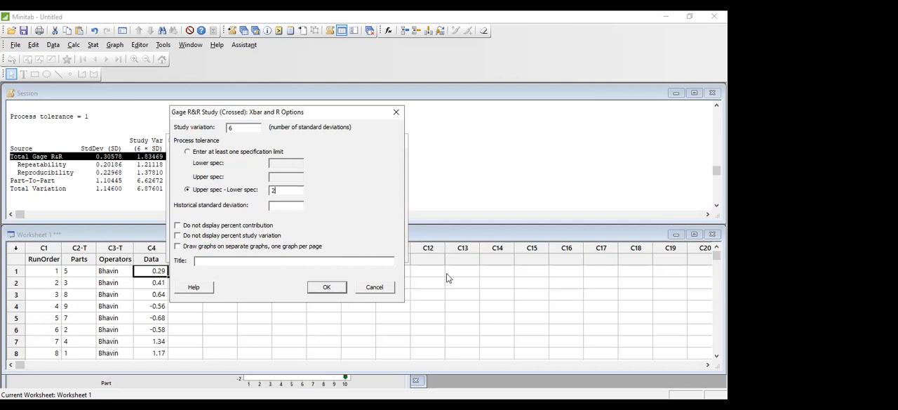
{"action": "left_click", "coordinate": [327, 288]}
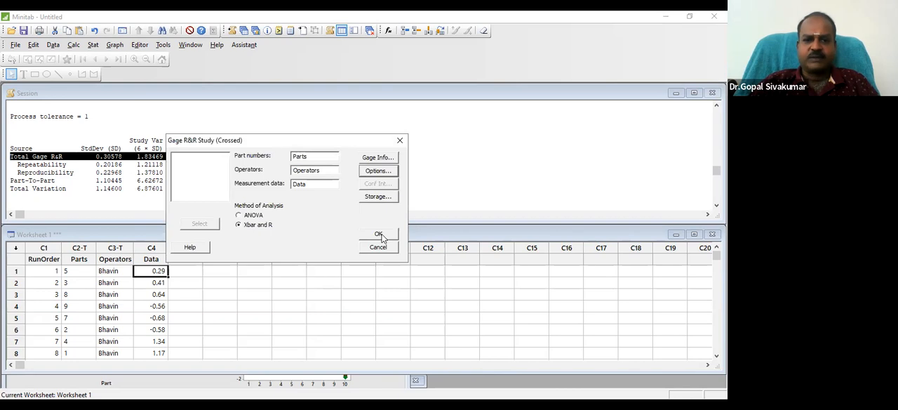
{"action": "left_click", "coordinate": [379, 235]}
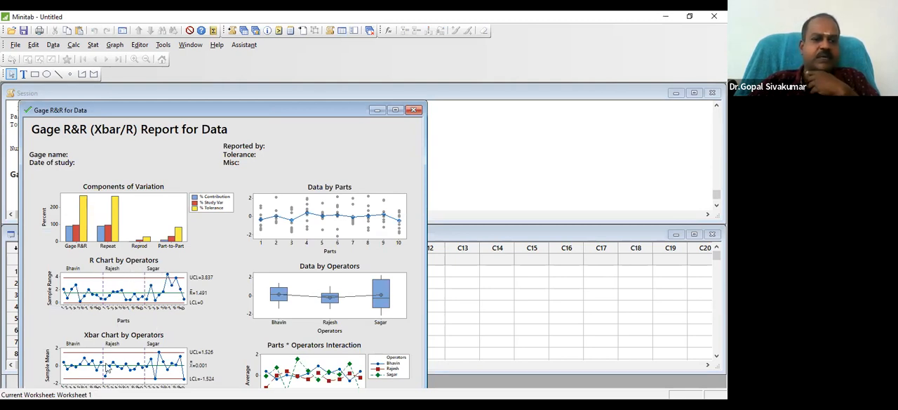
Look back through the new session output from the number of distinct categories up to the %Contribution table of variance components
{"action": "left_click", "coordinate": [452, 185]}
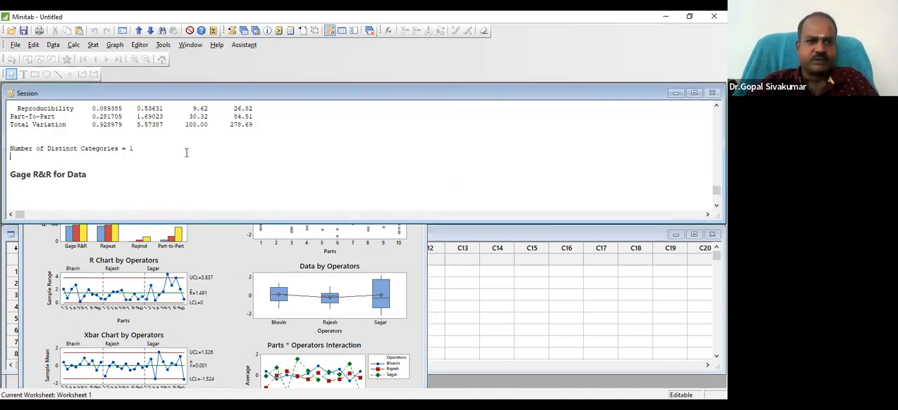
{"action": "scroll", "coordinate": [186, 152], "scroll_direction": "up", "scroll_amount": 3}
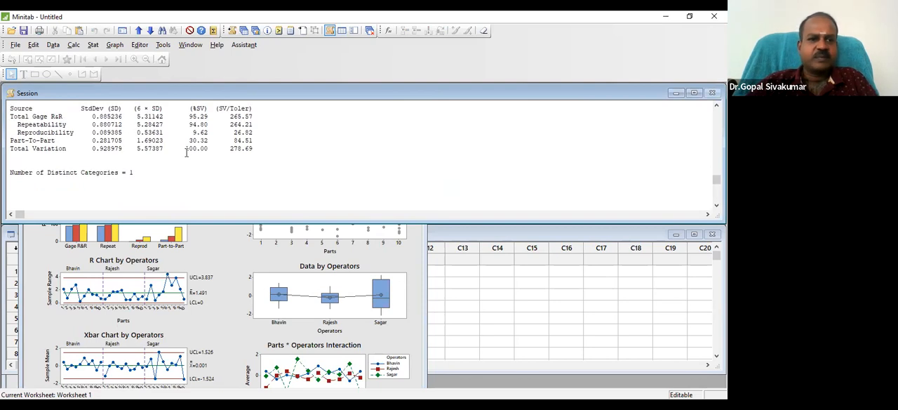
{"action": "scroll", "coordinate": [186, 152], "scroll_direction": "up", "scroll_amount": 1}
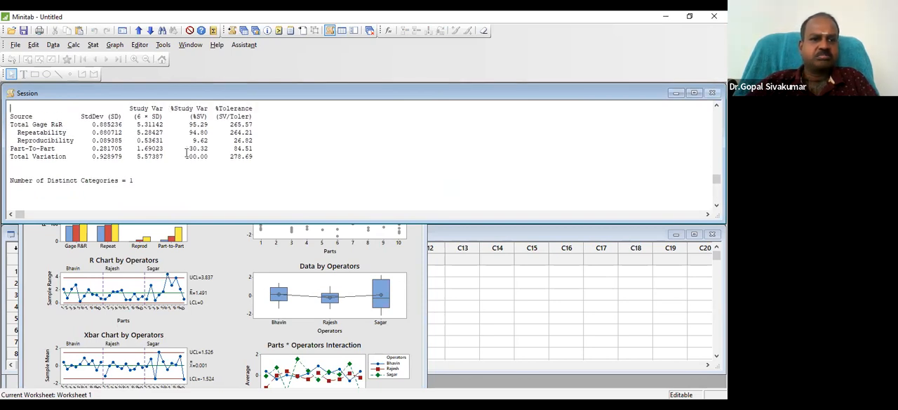
{"action": "scroll", "coordinate": [186, 152], "scroll_direction": "up", "scroll_amount": 1}
{"action": "scroll", "coordinate": [186, 152], "scroll_direction": "up", "scroll_amount": 1}
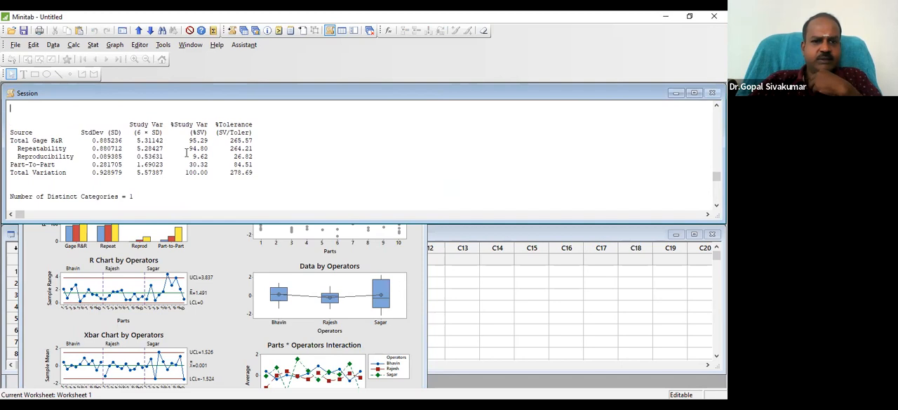
{"action": "scroll", "coordinate": [185, 152], "scroll_direction": "up", "scroll_amount": 4}
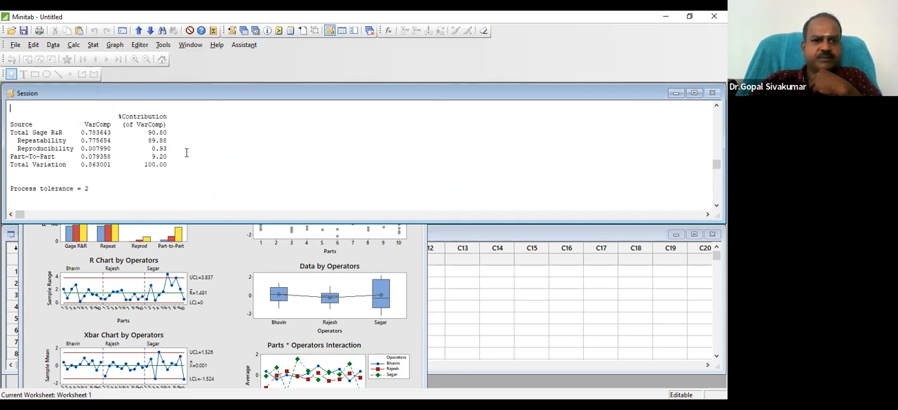
{"action": "scroll", "coordinate": [186, 152], "scroll_direction": "up", "scroll_amount": 1}
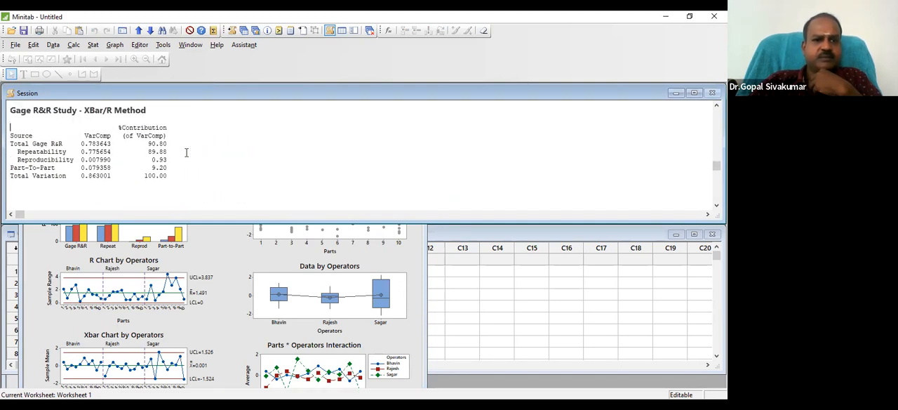
Highlight the Total Gage R&R and Repeatability rows of the new study variation table to examine them, and clear the highlight
{"action": "key", "text": "Down"}
{"action": "key", "text": "Down"}
{"action": "key", "text": "Down"}
{"action": "key", "text": "Down"}
{"action": "key", "text": "Down"}
{"action": "key", "text": "Down"}
{"action": "key", "text": "Down"}
{"action": "key", "text": "Down"}
{"action": "key", "text": "Down"}
{"action": "key", "text": "Down"}
{"action": "key", "text": "Down"}
{"action": "key", "text": "Down"}
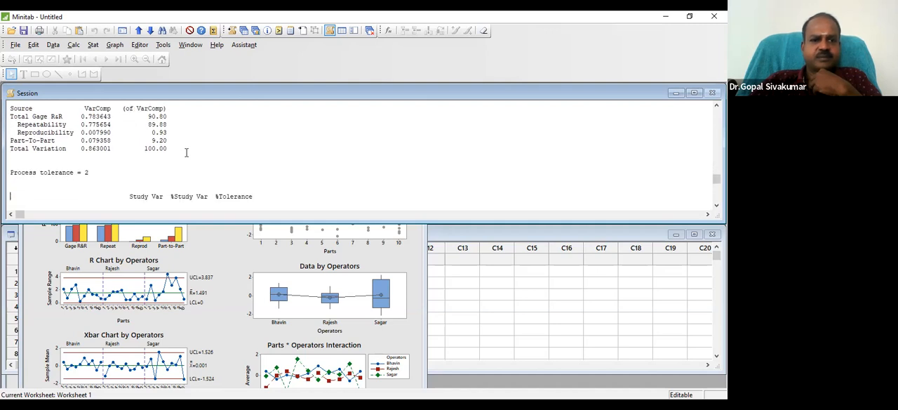
{"action": "key", "text": "Down"}
{"action": "key", "text": "Down"}
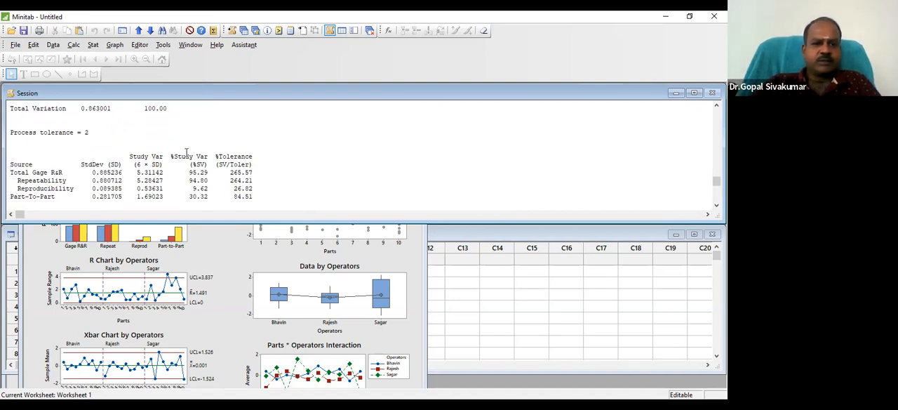
{"action": "key", "text": "shift+Down"}
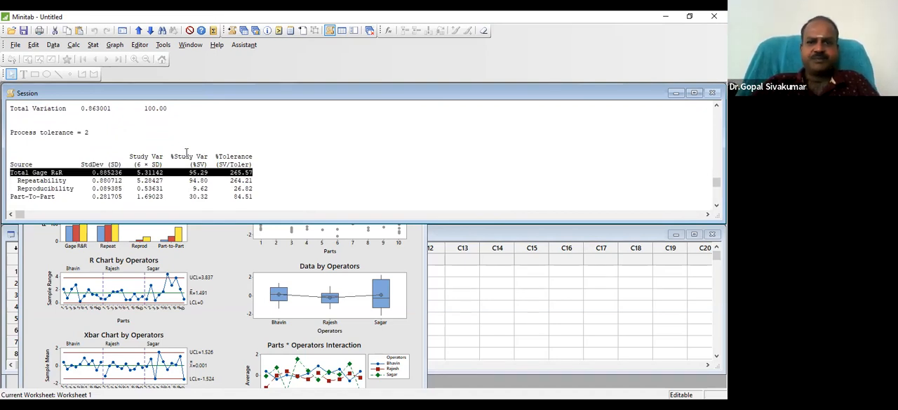
{"action": "key", "text": "Down"}
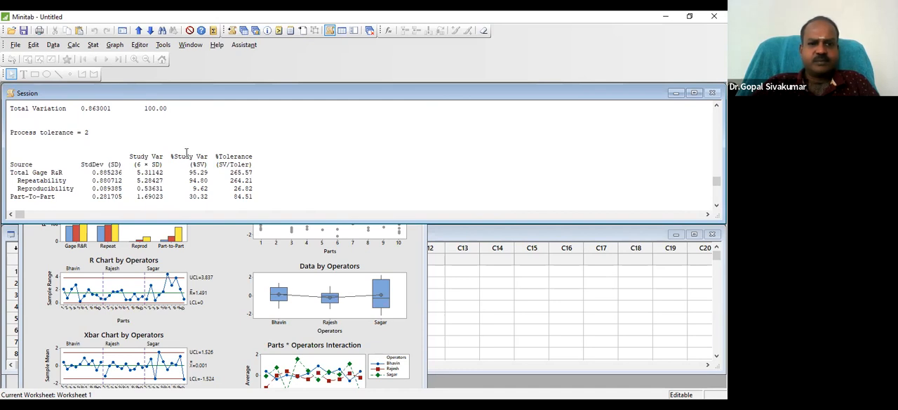
{"action": "key", "text": "shift+Down"}
{"action": "key", "text": "shift+Down"}
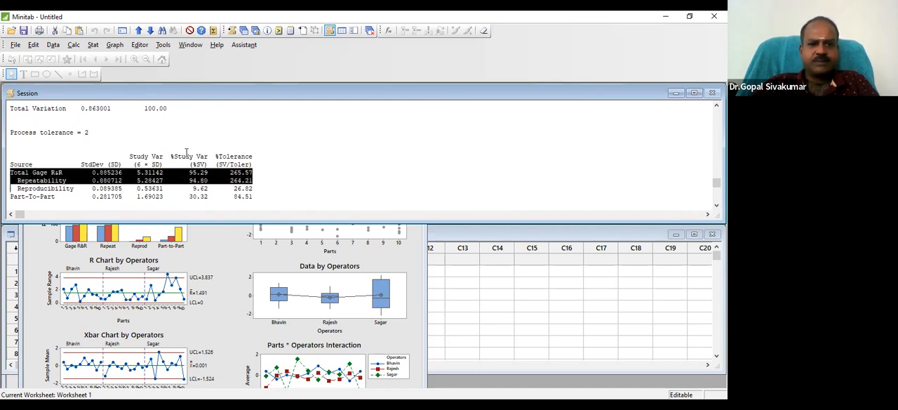
{"action": "left_click", "coordinate": [187, 153]}
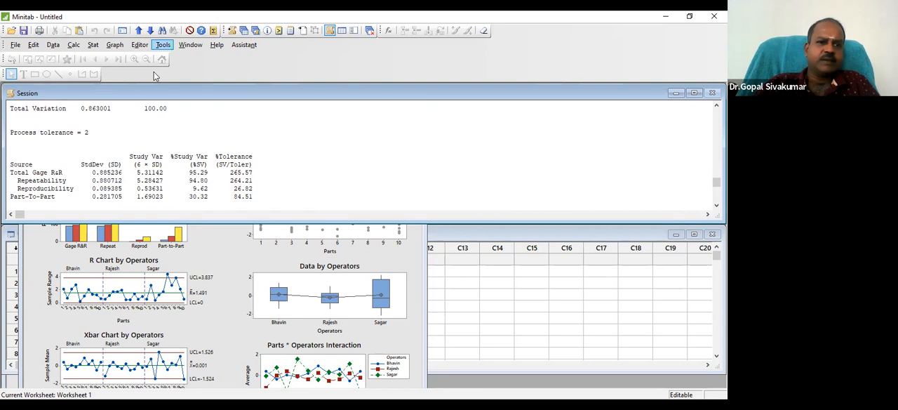
Rerun the crossed Gage R&R study on Parts, Operators and Data with upper spec minus lower spec set to 3
{"action": "left_click", "coordinate": [92, 45]}
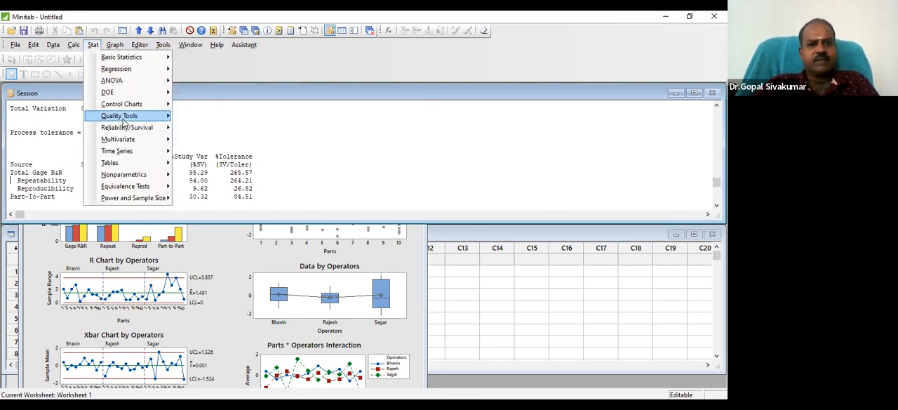
{"action": "mouse_move", "coordinate": [124, 122]}
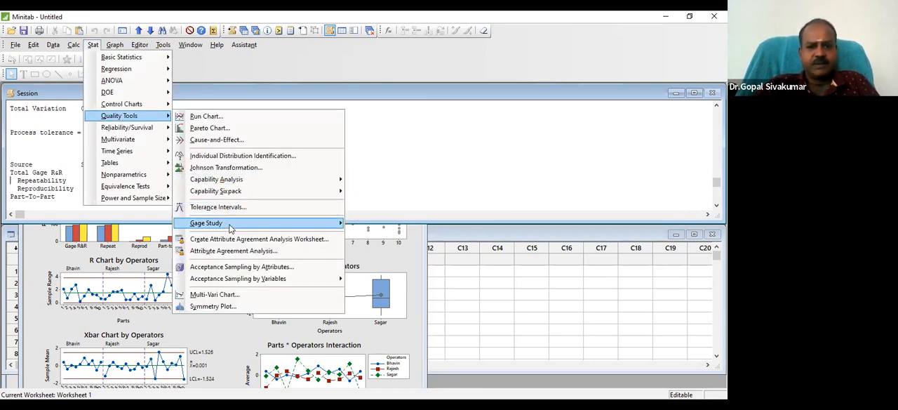
{"action": "mouse_move", "coordinate": [230, 228]}
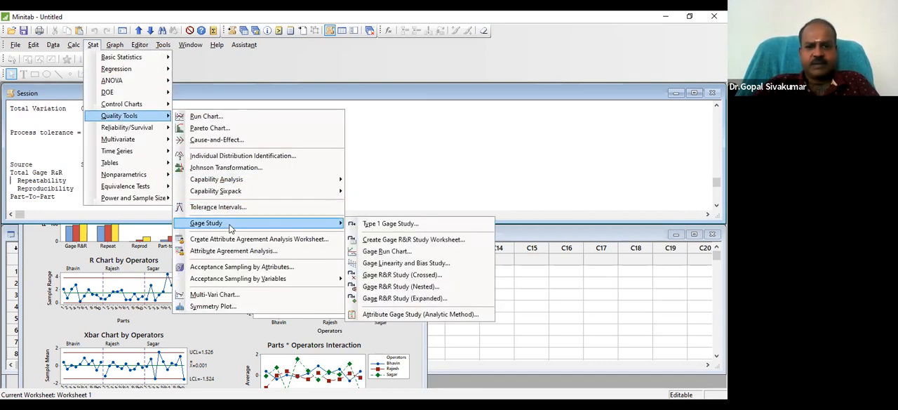
{"action": "left_click", "coordinate": [413, 277]}
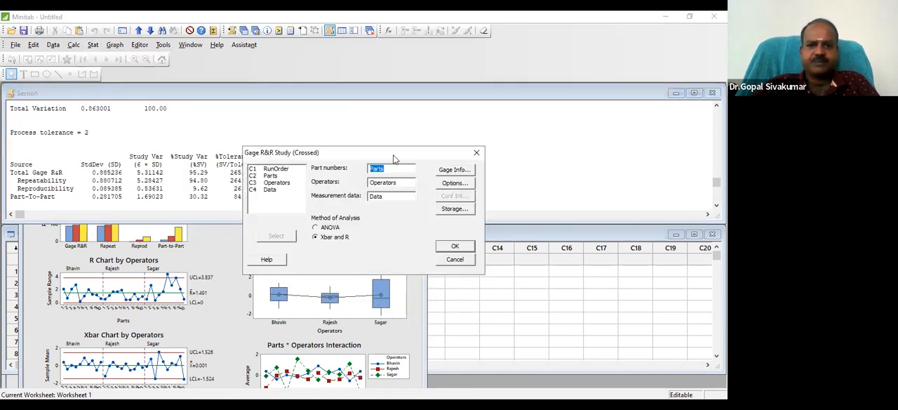
{"action": "left_click", "coordinate": [341, 170]}
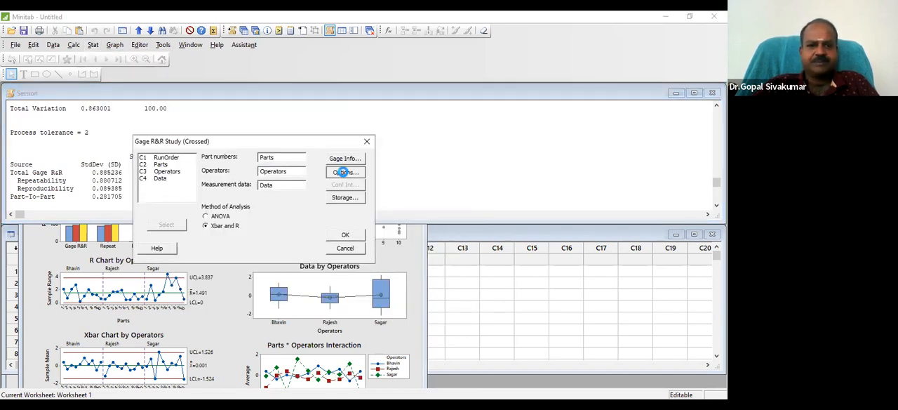
{"action": "left_click", "coordinate": [262, 191]}
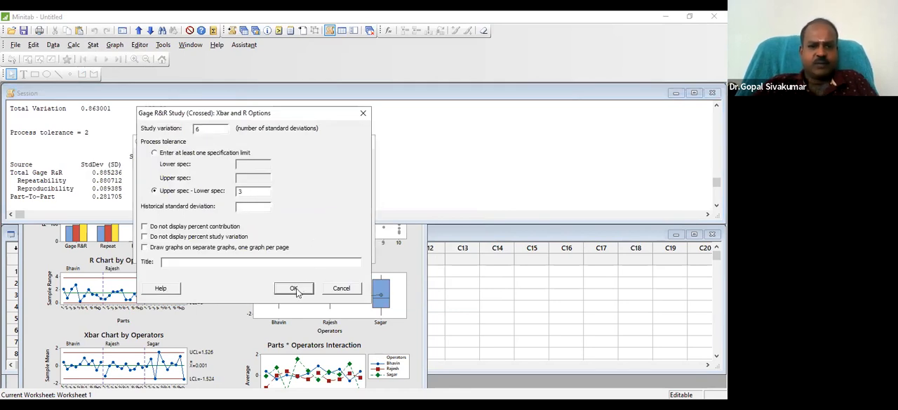
{"action": "left_click", "coordinate": [294, 289]}
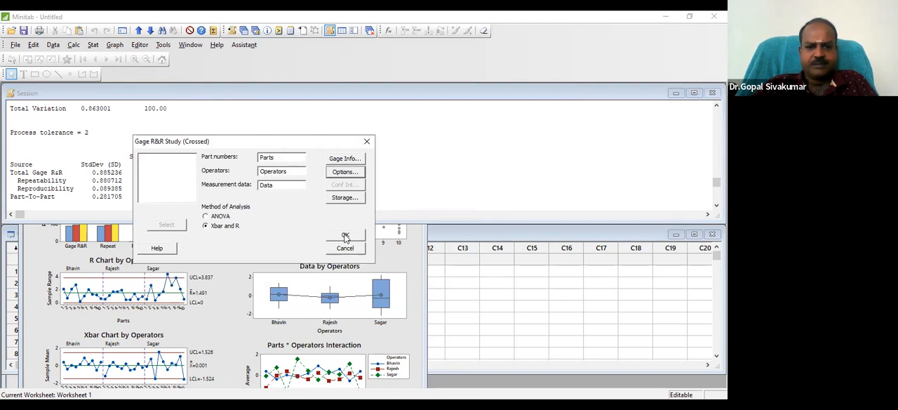
{"action": "left_click", "coordinate": [345, 236]}
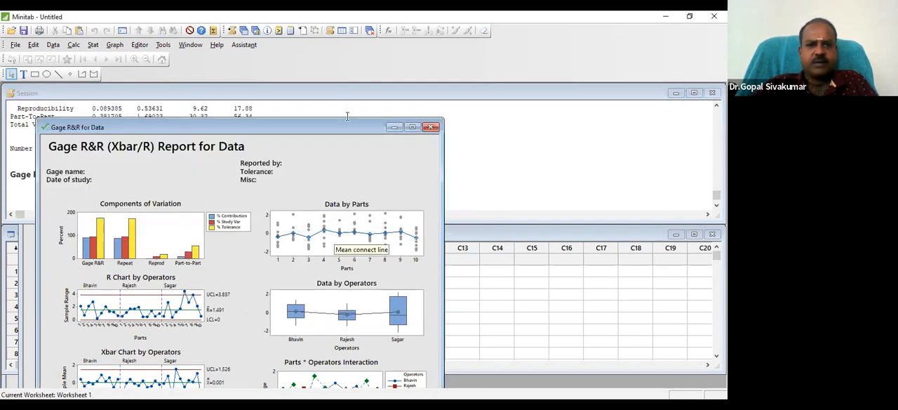
Examine the study variation and %Tolerance table in the session output of the rerun study
{"action": "left_click", "coordinate": [339, 112]}
{"action": "scroll", "coordinate": [338, 111], "scroll_direction": "up", "scroll_amount": 2}
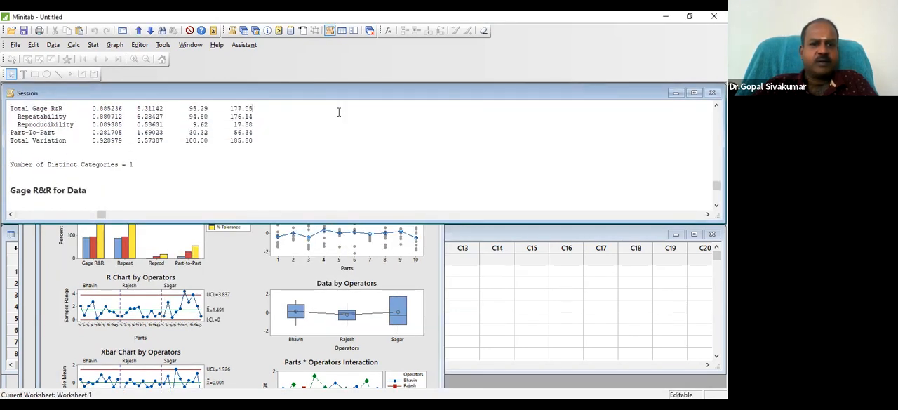
{"action": "scroll", "coordinate": [338, 111], "scroll_direction": "up", "scroll_amount": 1}
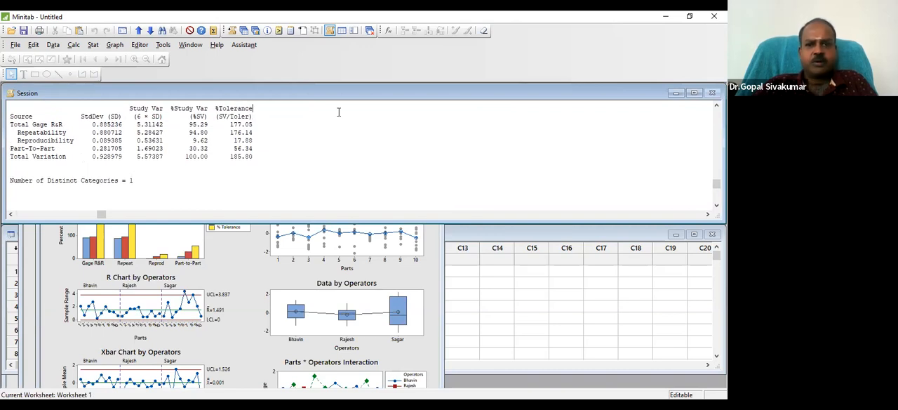
{"action": "key", "text": "Down"}
{"action": "key", "text": "Down"}
{"action": "key", "text": "Up"}
{"action": "key", "text": "Up"}
{"action": "key", "text": "Up"}
{"action": "key", "text": "Down"}
{"action": "key", "text": "Down"}
{"action": "key", "text": "Down"}
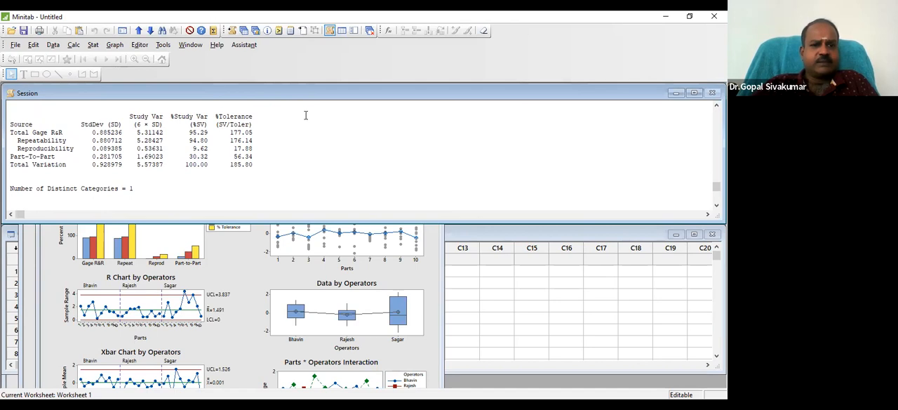
Highlight the Total Gage R&R row of the study variation table to examine it, and clear the highlight
{"action": "left_click_drag", "start_coordinate": [252, 132], "coordinate": [8, 132]}
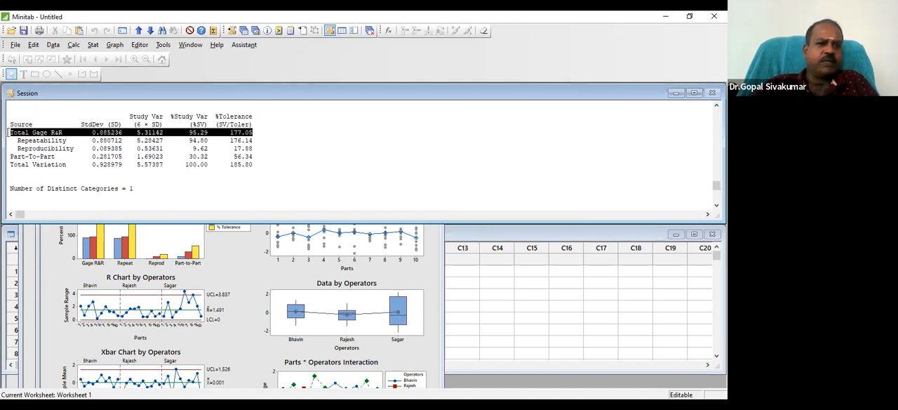
{"action": "left_click", "coordinate": [273, 128]}
{"action": "key", "text": "Up"}
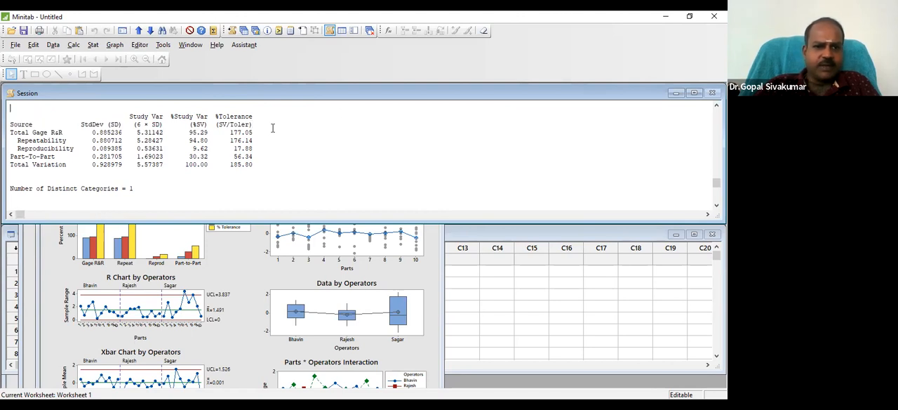
{"action": "key", "text": "shift+Down"}
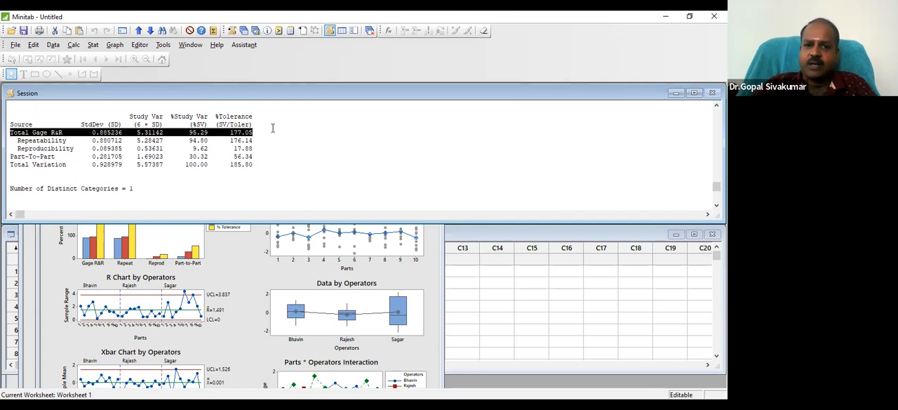
{"action": "left_click", "coordinate": [270, 130]}
{"action": "left_click", "coordinate": [209, 132]}
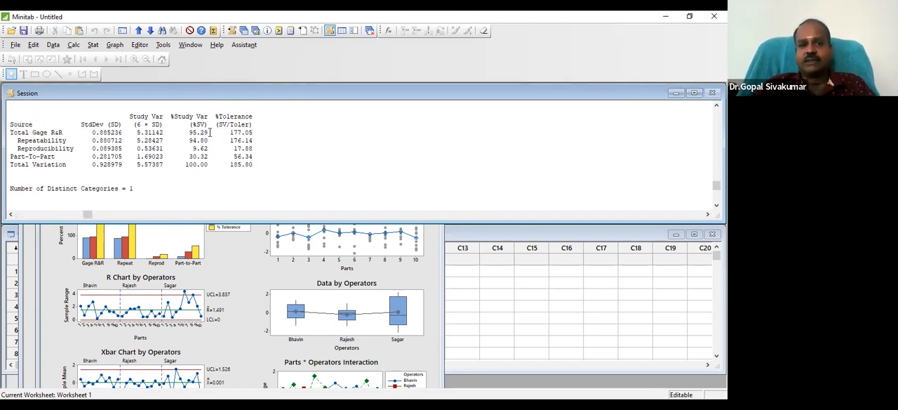
Go back to the XBar/R Method heading in the session output and highlight it with the whole %Contribution table
{"action": "left_click", "coordinate": [52, 111]}
{"action": "key", "text": "Up"}
{"action": "key", "text": "Up"}
{"action": "key", "text": "Up"}
{"action": "key", "text": "Up"}
{"action": "key", "text": "Up"}
{"action": "key", "text": "Up"}
{"action": "key", "text": "Up"}
{"action": "key", "text": "Up"}
{"action": "key", "text": "Up"}
{"action": "key", "text": "Up"}
{"action": "key", "text": "Up"}
{"action": "key", "text": "Up"}
{"action": "key", "text": "Up"}
{"action": "key", "text": "Up"}
{"action": "key", "text": "Up"}
{"action": "key", "text": "Up"}
{"action": "key", "text": "Up"}
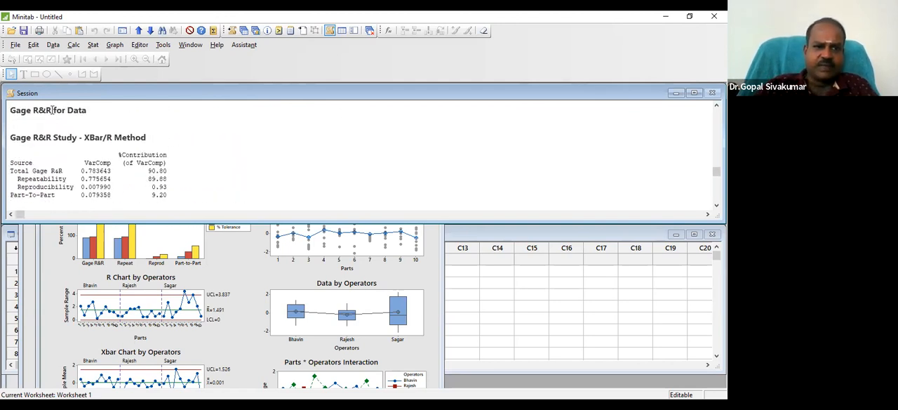
{"action": "key", "text": "shift+Down"}
{"action": "key", "text": "shift+Down"}
{"action": "key", "text": "shift+Down"}
{"action": "key", "text": "shift+Down"}
{"action": "key", "text": "shift+Down"}
{"action": "key", "text": "shift+Down"}
{"action": "key", "text": "shift+Down"}
{"action": "key", "text": "shift+Down"}
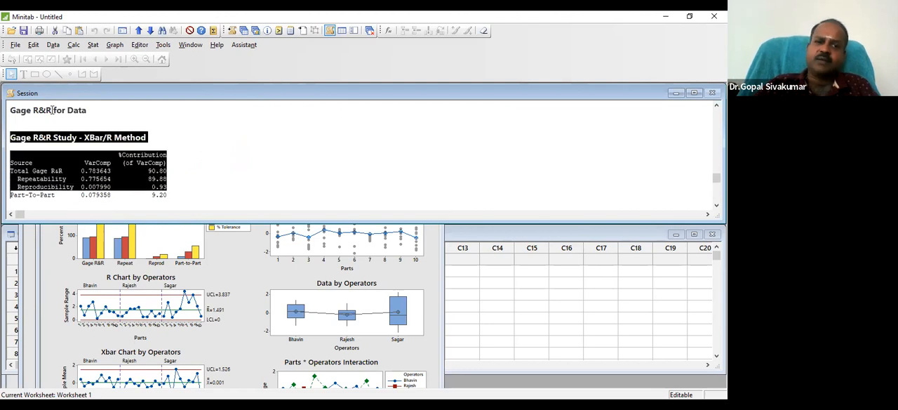
{"action": "key", "text": "shift+Down"}
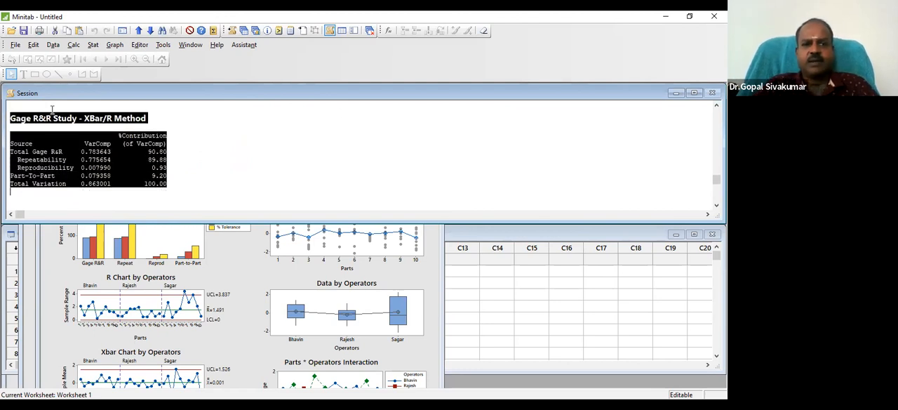
Add the note "BASED ON VARIANCE" on a new line between the XBar/R Method heading and the %Contribution table, and copy it
{"action": "left_click", "coordinate": [169, 124]}
{"action": "key", "text": "Return"}
{"action": "type", "text": "BASED"}
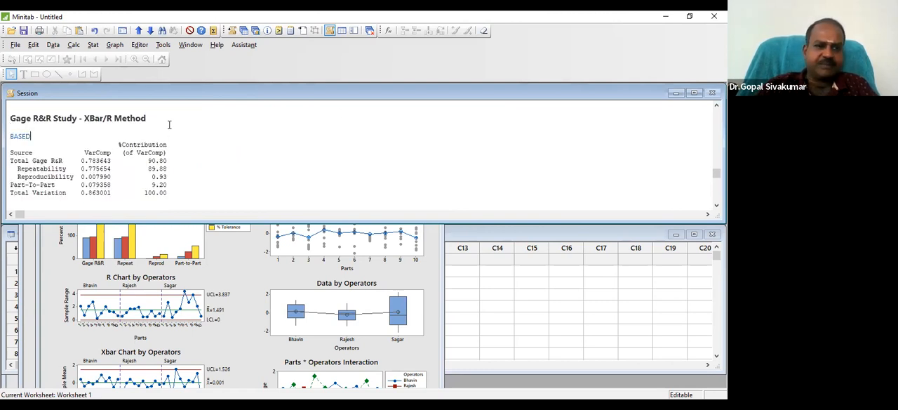
{"action": "type", "text": " ON VARIANCE"}
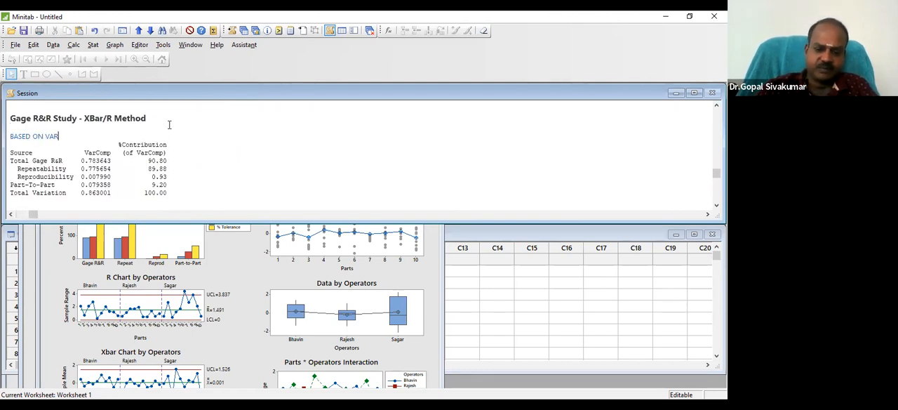
{"action": "key", "text": "shift+Left"}
{"action": "key", "text": "shift+Left"}
{"action": "key", "text": "shift+Left"}
{"action": "key", "text": "shift+Left"}
{"action": "key", "text": "shift+Left"}
{"action": "key", "text": "shift+Left"}
{"action": "key", "text": "shift+Left"}
{"action": "key", "text": "shift+Left"}
{"action": "key", "text": "shift+Left"}
{"action": "key", "text": "shift+Left"}
{"action": "key", "text": "shift+Left"}
{"action": "key", "text": "shift+Left"}
{"action": "key", "text": "shift+Left"}
{"action": "key", "text": "shift+Left"}
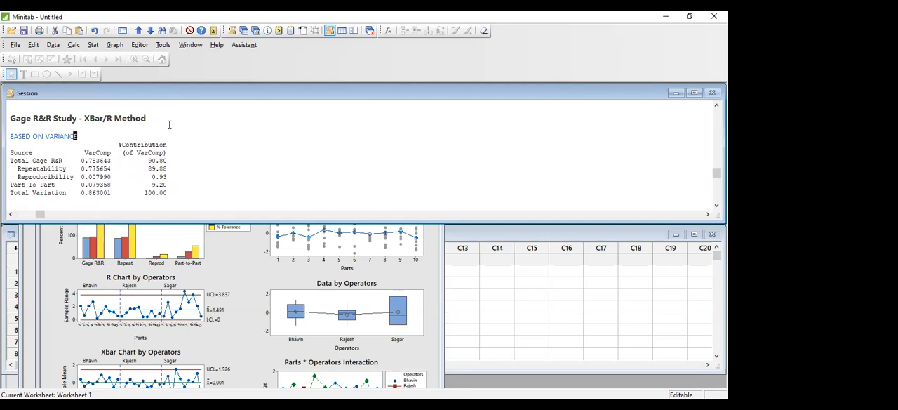
{"action": "key", "text": "shift+Left"}
{"action": "key", "text": "shift+Left"}
{"action": "key", "text": "shift+Left"}
{"action": "key", "text": "ctrl+c"}
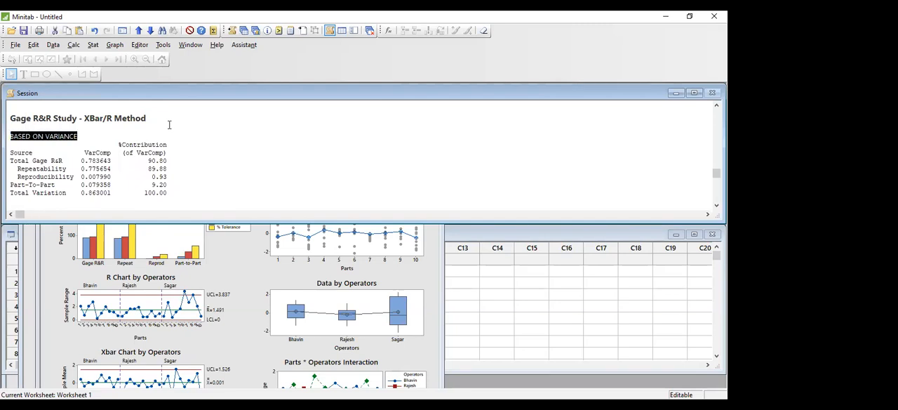
Paste the copied note on a new line directly above the process tolerance line in the session output
{"action": "key", "text": "Down"}
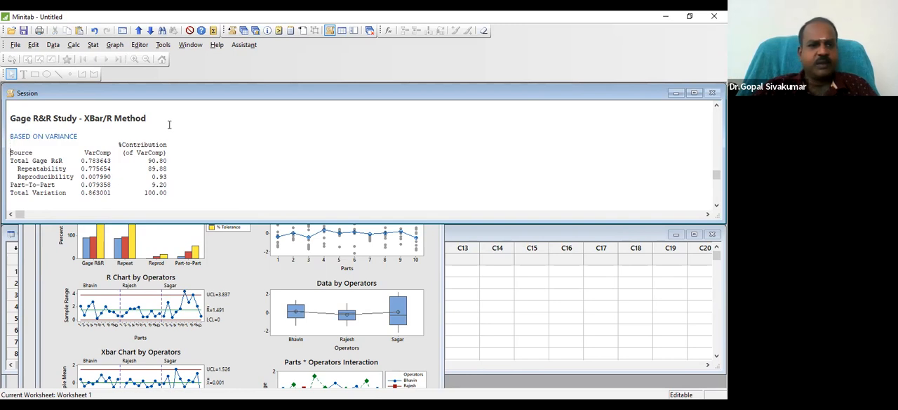
{"action": "key", "text": "Down"}
{"action": "key", "text": "Down"}
{"action": "key", "text": "Down"}
{"action": "key", "text": "Down"}
{"action": "key", "text": "Down"}
{"action": "key", "text": "Down"}
{"action": "key", "text": "Down"}
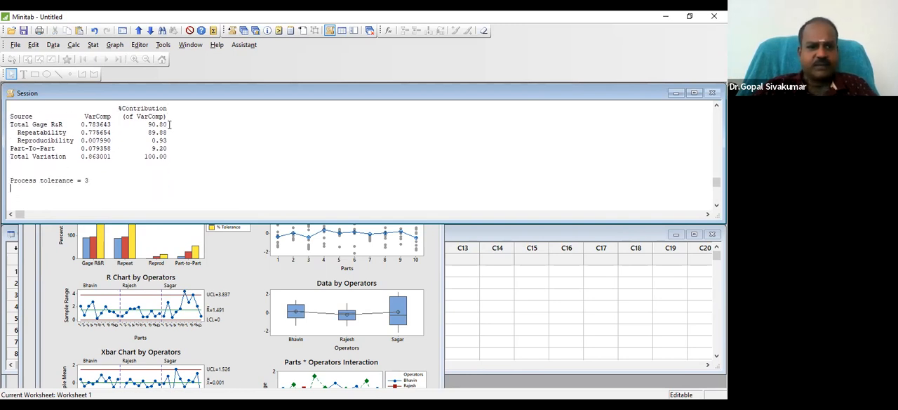
{"action": "key", "text": "Down"}
{"action": "key", "text": "Down"}
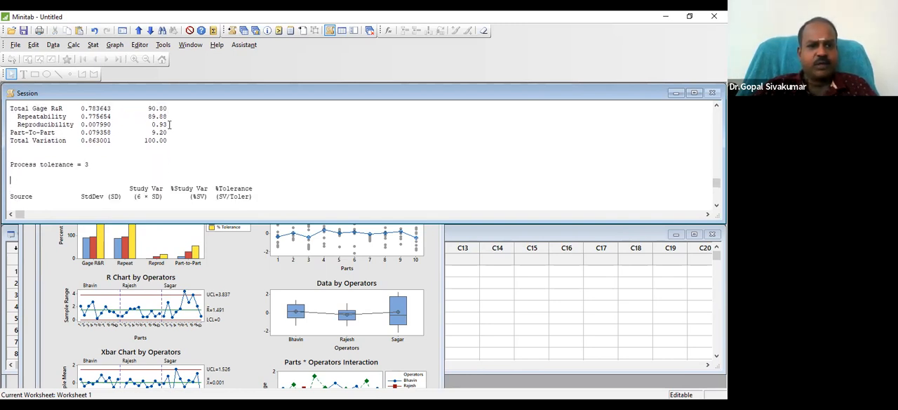
{"action": "key", "text": "Down"}
{"action": "key", "text": "Down"}
{"action": "key", "text": "Down"}
{"action": "key", "text": "Down"}
{"action": "key", "text": "Down"}
{"action": "key", "text": "Down"}
{"action": "key", "text": "Down"}
{"action": "key", "text": "Down"}
{"action": "key", "text": "Down"}
{"action": "key", "text": "Down"}
{"action": "key", "text": "Up"}
{"action": "key", "text": "Up"}
{"action": "key", "text": "Up"}
{"action": "key", "text": "Up"}
{"action": "key", "text": "Up"}
{"action": "key", "text": "Up"}
{"action": "key", "text": "Up"}
{"action": "key", "text": "Up"}
{"action": "key", "text": "Up"}
{"action": "key", "text": "Up"}
{"action": "key", "text": "Up"}
{"action": "key", "text": "Up"}
{"action": "key", "text": "Up"}
{"action": "key", "text": "Up"}
{"action": "key", "text": "Up"}
{"action": "key", "text": "Up"}
{"action": "key", "text": "Up"}
{"action": "key", "text": "Up"}
{"action": "key", "text": "Up"}
{"action": "key", "text": "Up"}
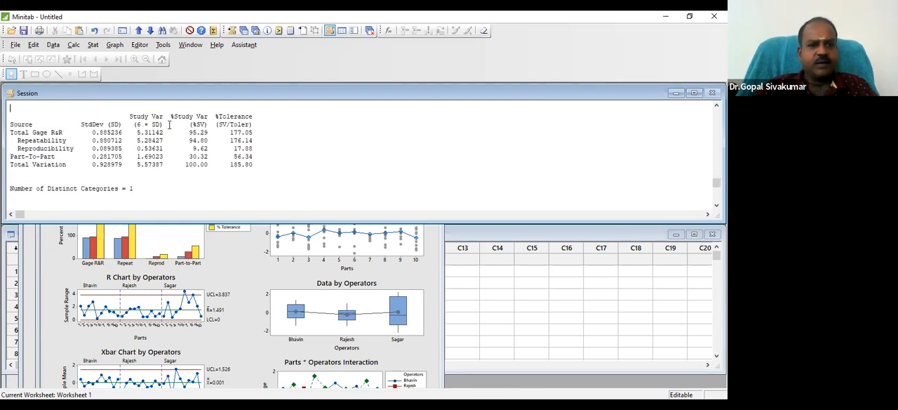
{"action": "key", "text": "Down"}
{"action": "key", "text": "Down"}
{"action": "key", "text": "Down"}
{"action": "key", "text": "Down"}
{"action": "key", "text": "Down"}
{"action": "key", "text": "Down"}
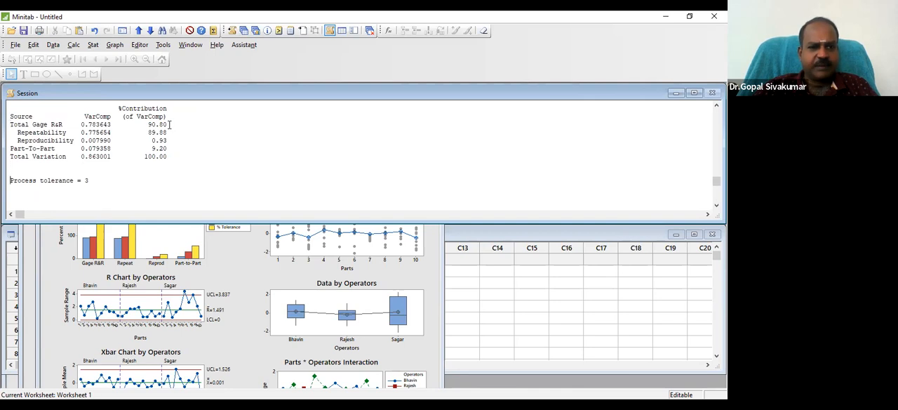
{"action": "key", "text": "Return"}
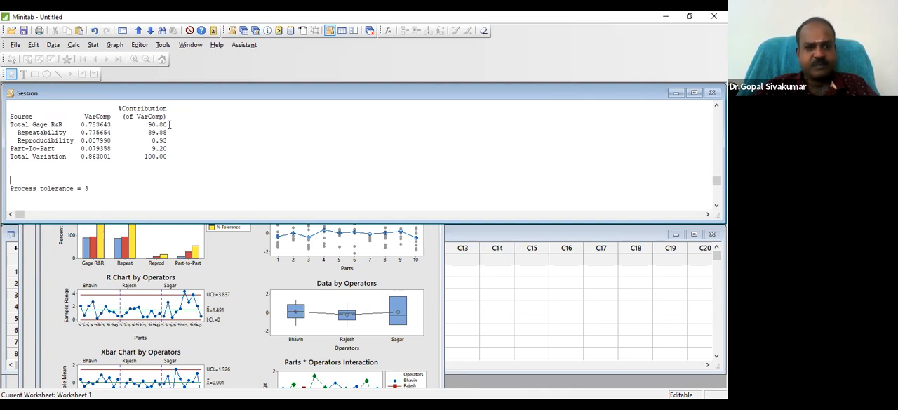
{"action": "key", "text": "ctrl+v"}
Change the ending of the pasted note so that it reads "BASED ON STD DEVIATION"
{"action": "key", "text": "BackSpace"}
{"action": "key", "text": "BackSpace"}
{"action": "key", "text": "BackSpace"}
{"action": "key", "text": "BackSpace"}
{"action": "key", "text": "BackSpace"}
{"action": "key", "text": "BackSpace"}
{"action": "key", "text": "BackSpace"}
{"action": "key", "text": "BackSpace"}
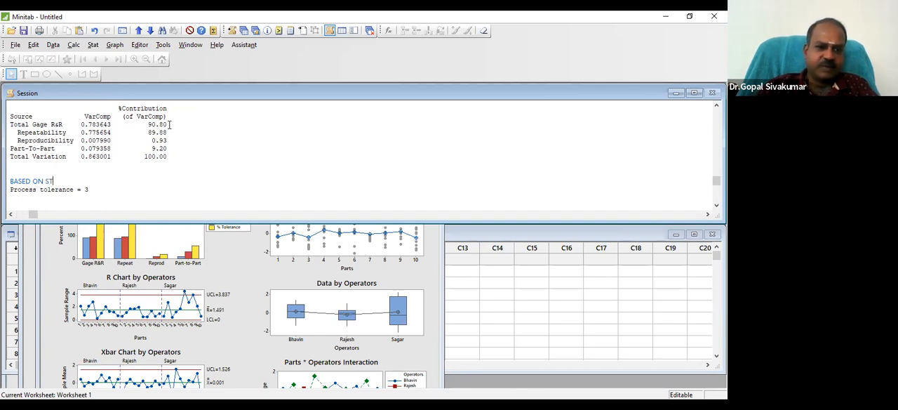
{"action": "type", "text": "STD DEVIATION"}
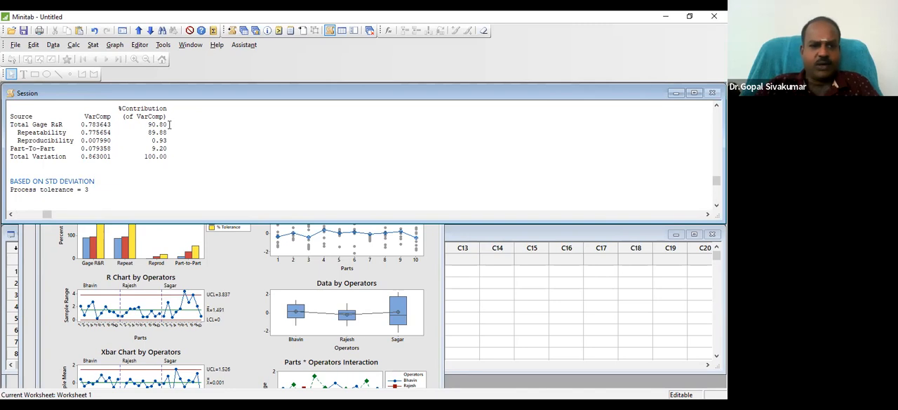
{"action": "key", "text": "Return"}
Highlight the Total Gage R&R row below the standard deviation note to examine it, and clear the highlight
{"action": "key", "text": "Down"}
{"action": "key", "text": "Down"}
{"action": "key", "text": "Down"}
{"action": "key", "text": "Down"}
{"action": "key", "text": "Down"}
{"action": "key", "text": "Down"}
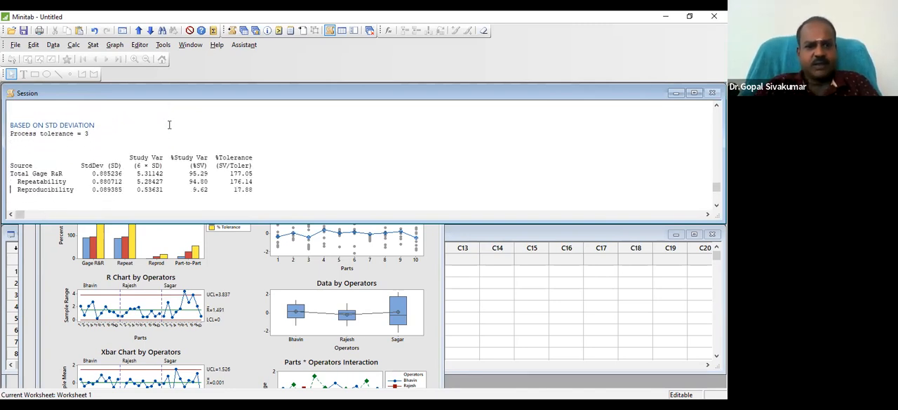
{"action": "key", "text": "shift+End"}
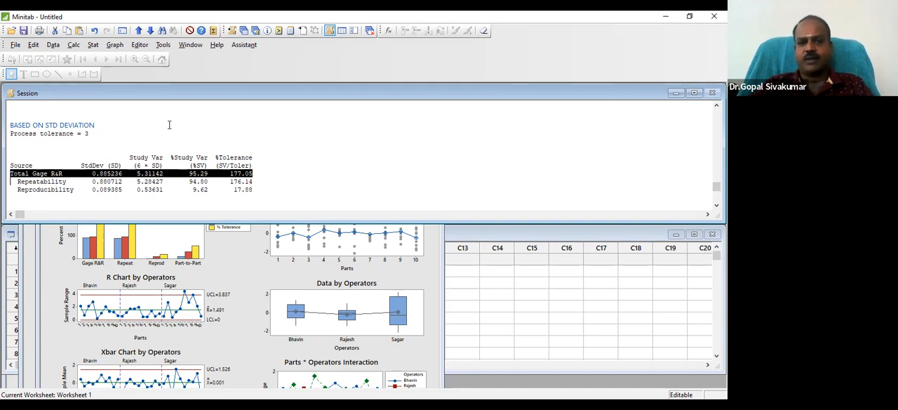
{"action": "left_click", "coordinate": [285, 184]}
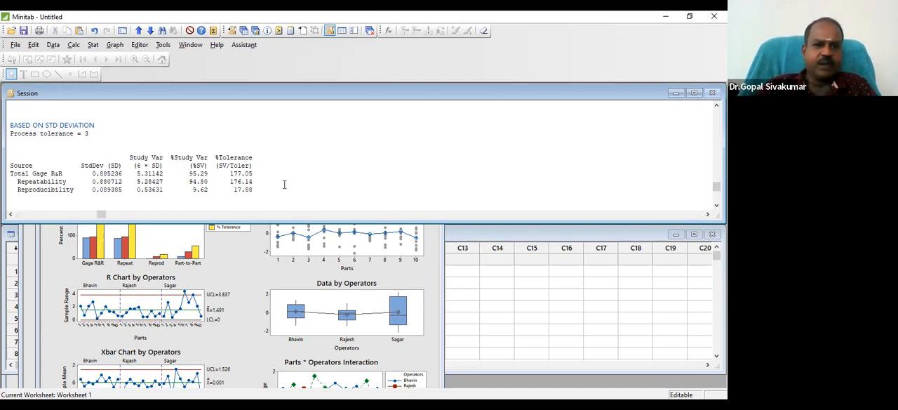
Rerun the crossed gage R&R study with the Xbar and R method and a process tolerance (upper spec - lower spec) of 6
{"action": "left_click", "coordinate": [88, 49]}
{"action": "mouse_move", "coordinate": [144, 115]}
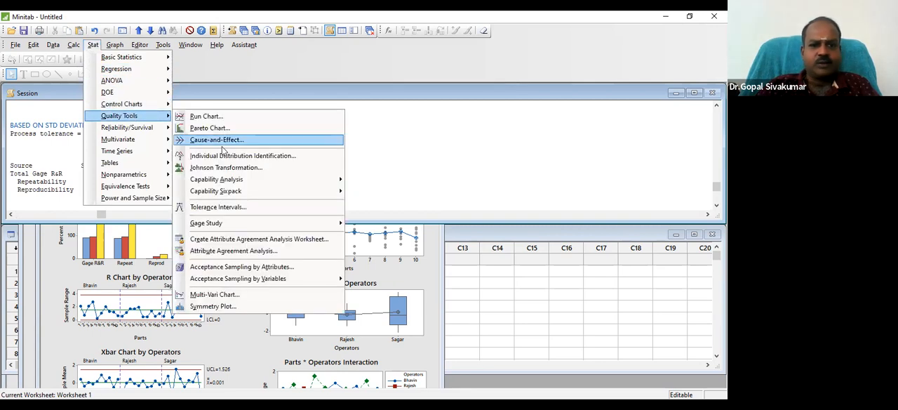
{"action": "mouse_move", "coordinate": [232, 223]}
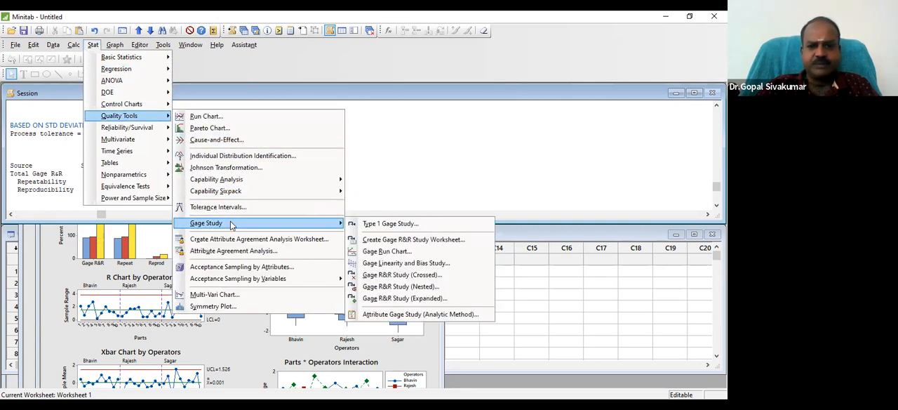
{"action": "left_click", "coordinate": [398, 275]}
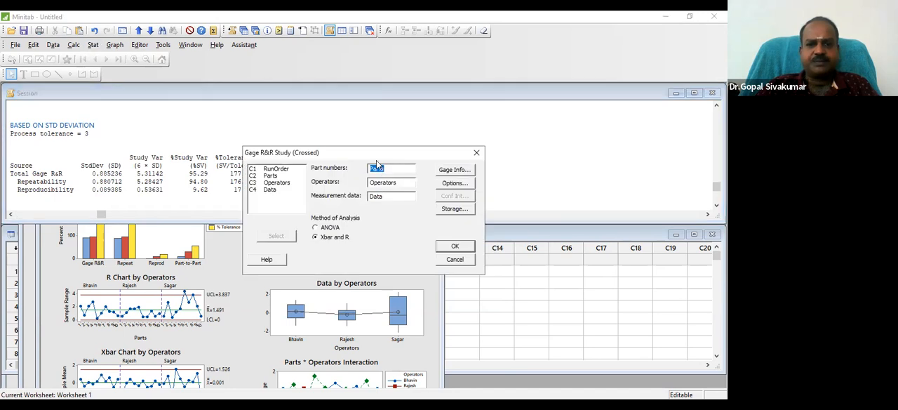
{"action": "left_click_drag", "start_coordinate": [368, 153], "coordinate": [288, 131]}
{"action": "left_click", "coordinate": [369, 163]}
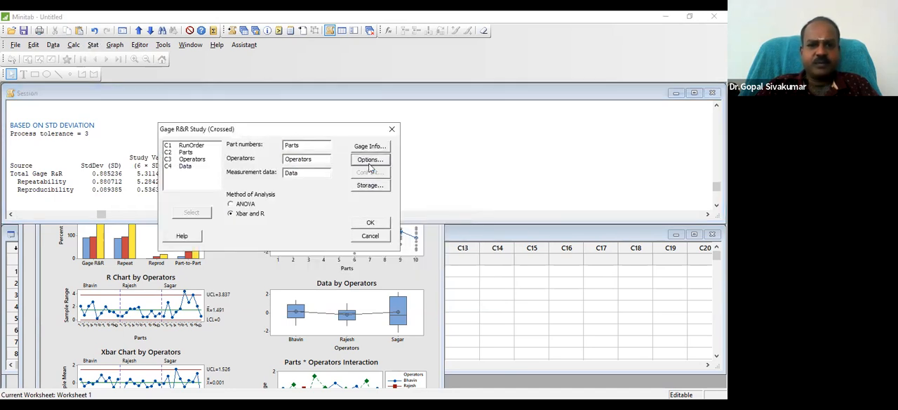
{"action": "left_click", "coordinate": [280, 179]}
{"action": "key", "text": "BackSpace"}
{"action": "type", "text": "6"}
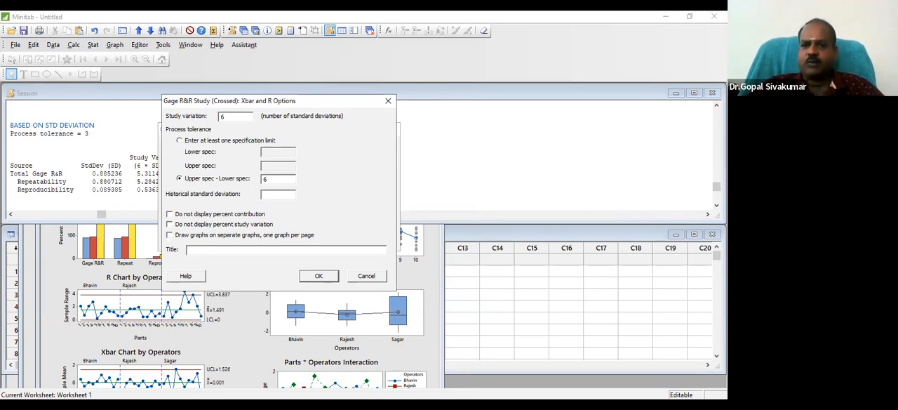
{"action": "left_click", "coordinate": [325, 277]}
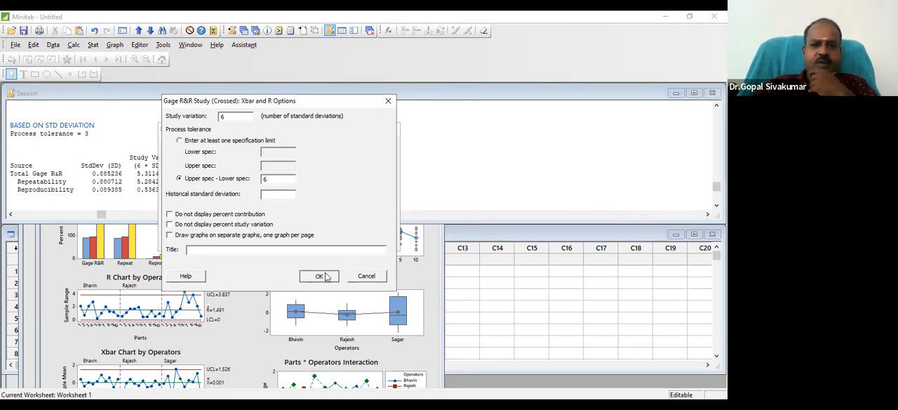
{"action": "left_click", "coordinate": [367, 220]}
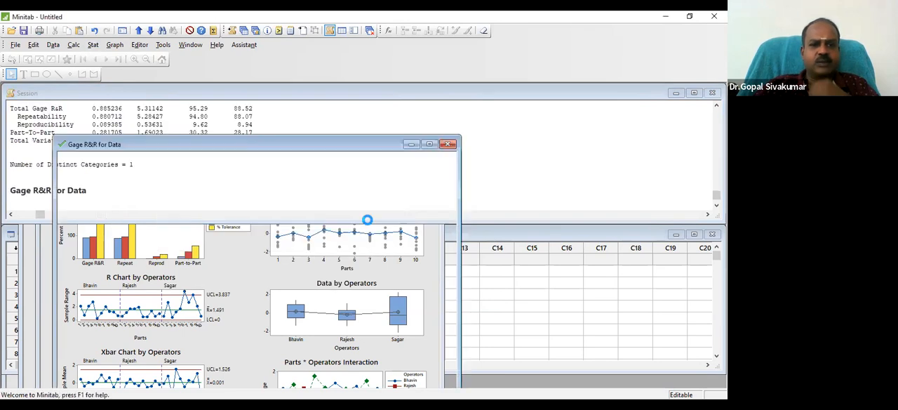
Highlight the Total Gage R&R row and the %Tolerance heading in the new study's output to examine them
{"action": "left_click", "coordinate": [295, 125]}
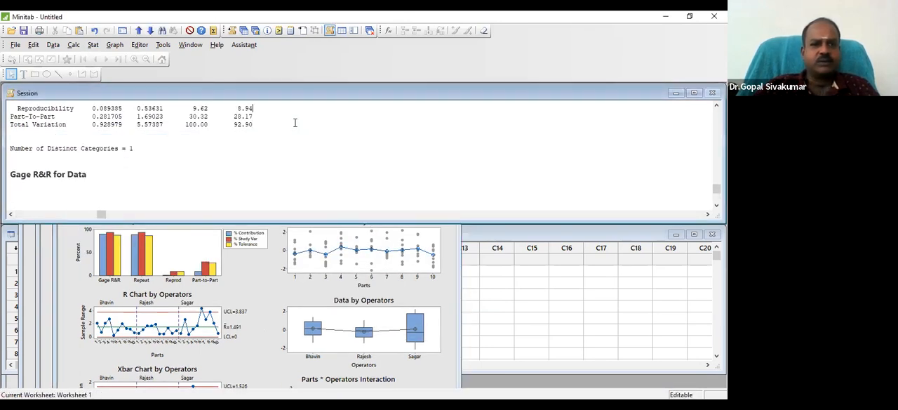
{"action": "scroll", "coordinate": [295, 123], "scroll_direction": "up", "scroll_amount": 2}
{"action": "key", "text": "shift+Left"}
{"action": "key", "text": "shift+Left"}
{"action": "key", "text": "shift+Left"}
{"action": "key", "text": "shift+Left"}
{"action": "key", "text": "shift+Left"}
{"action": "key", "text": "shift+Left"}
{"action": "key", "text": "shift+Left"}
{"action": "key", "text": "shift+Left"}
{"action": "key", "text": "shift+Left"}
{"action": "key", "text": "shift+Left"}
{"action": "key", "text": "shift+Left"}
{"action": "key", "text": "shift+Left"}
{"action": "key", "text": "shift+Left"}
{"action": "key", "text": "shift+Left"}
{"action": "key", "text": "shift+Left"}
{"action": "key", "text": "shift+Left"}
{"action": "key", "text": "shift+Left"}
{"action": "key", "text": "shift+Left"}
{"action": "key", "text": "shift+Left"}
{"action": "key", "text": "shift+Left"}
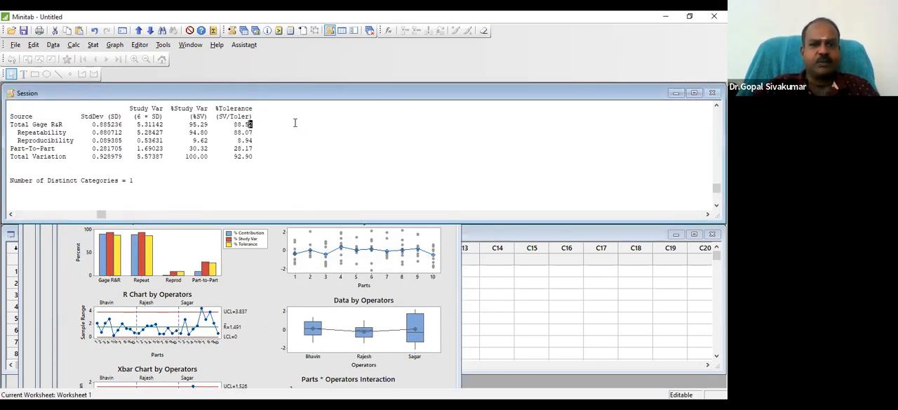
{"action": "key", "text": "shift+Left"}
{"action": "key", "text": "shift+Left"}
{"action": "key", "text": "shift+Left"}
{"action": "key", "text": "shift+Left"}
{"action": "key", "text": "shift+Left"}
{"action": "key", "text": "shift+Left"}
{"action": "key", "text": "shift+Left"}
{"action": "key", "text": "shift+Left"}
{"action": "key", "text": "shift+Left"}
{"action": "key", "text": "shift+Left"}
{"action": "key", "text": "shift+Left"}
{"action": "key", "text": "shift+Left"}
{"action": "key", "text": "shift+Left"}
{"action": "key", "text": "shift+Left"}
{"action": "key", "text": "shift+Left"}
{"action": "key", "text": "shift+Left"}
{"action": "key", "text": "shift+Left"}
{"action": "key", "text": "shift+Left"}
{"action": "key", "text": "shift+Left"}
{"action": "key", "text": "shift+Left"}
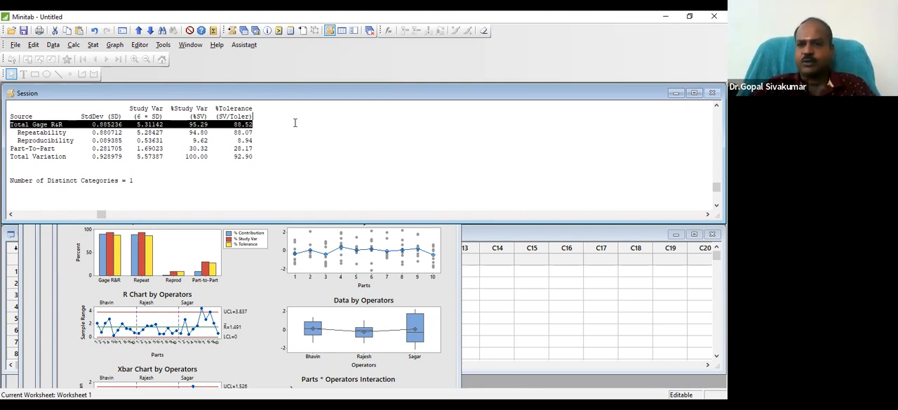
{"action": "left_click", "coordinate": [294, 125]}
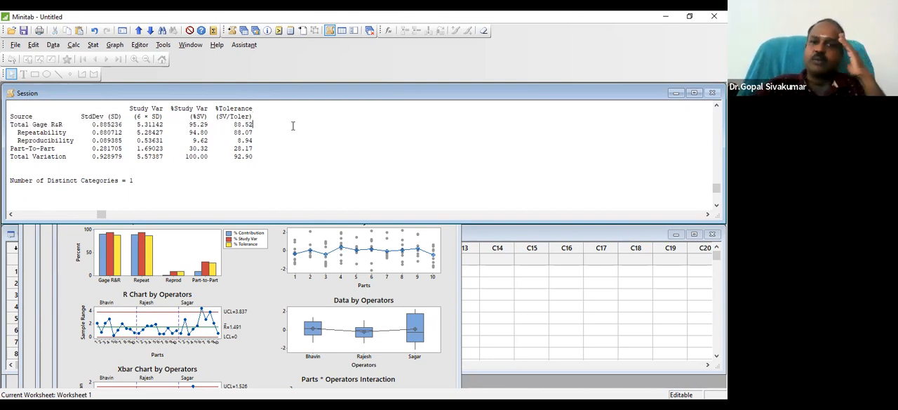
{"action": "left_click_drag", "start_coordinate": [170, 107], "coordinate": [254, 105]}
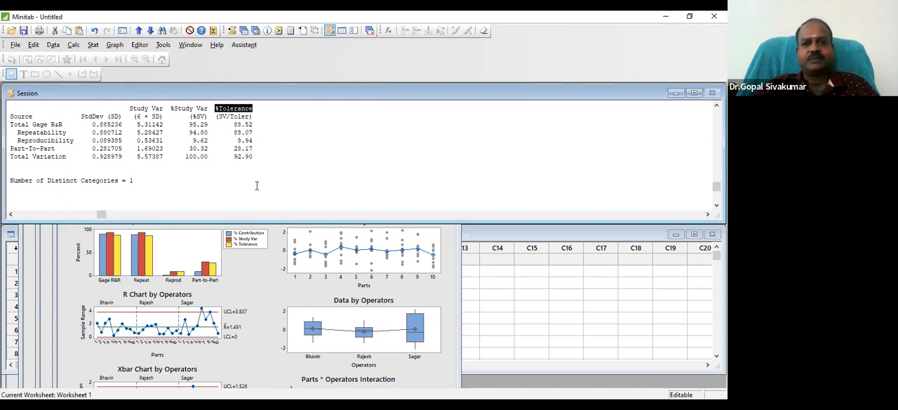
Add the heading "%STUDY VARIATION & SV / TOLERANCE" below the Number of Distinct Categories line, followed by a new line
{"action": "left_click", "coordinate": [218, 187]}
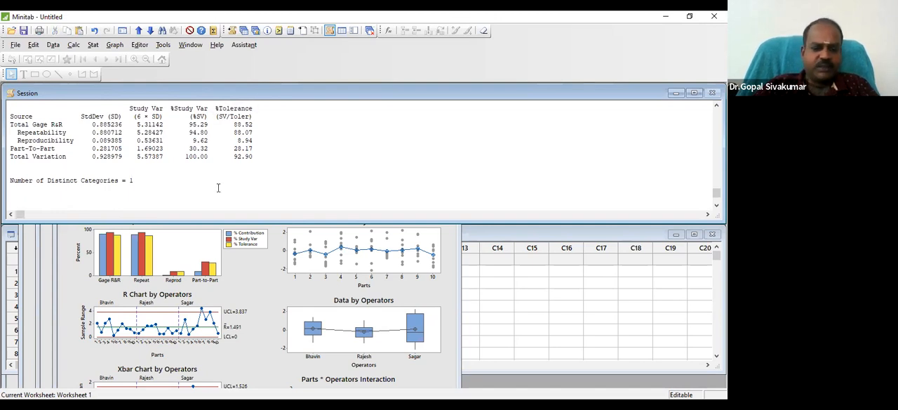
{"action": "type", "text": "STUDY VARIATION"}
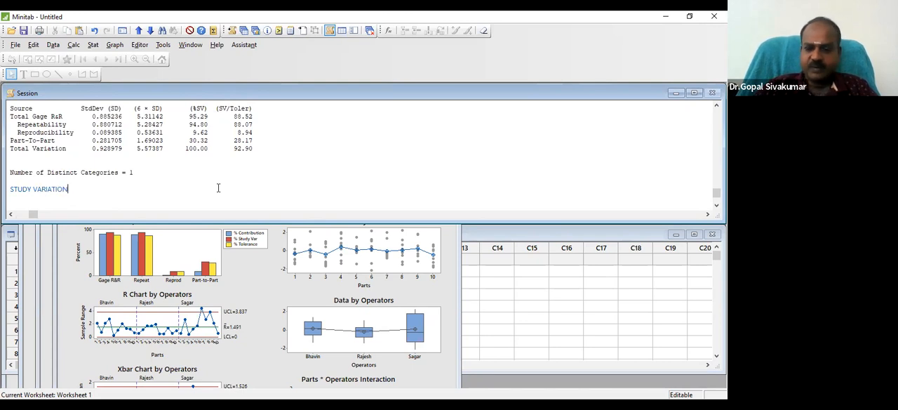
{"action": "type", "text": " & "}
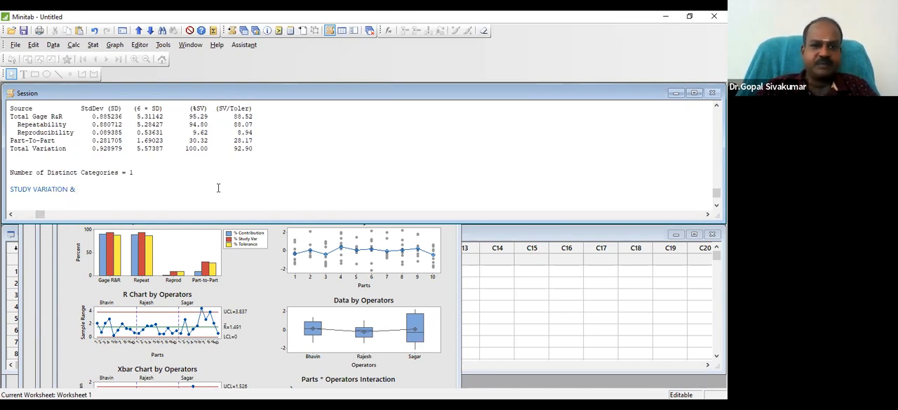
{"action": "type", "text": "SV"}
{"action": "key", "text": "Home"}
{"action": "type", "text": "%"}
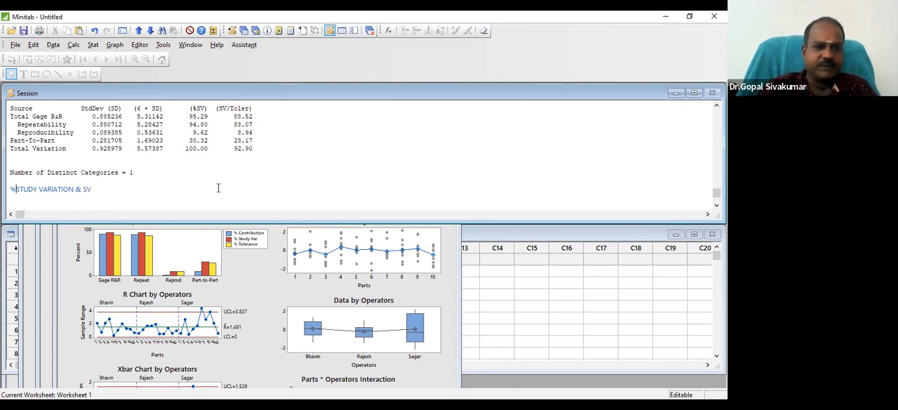
{"action": "key", "text": "End"}
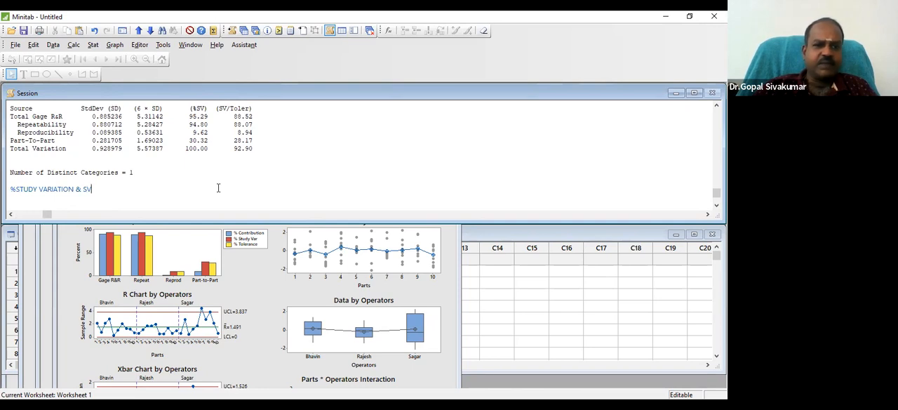
{"action": "type", "text": "/ "}
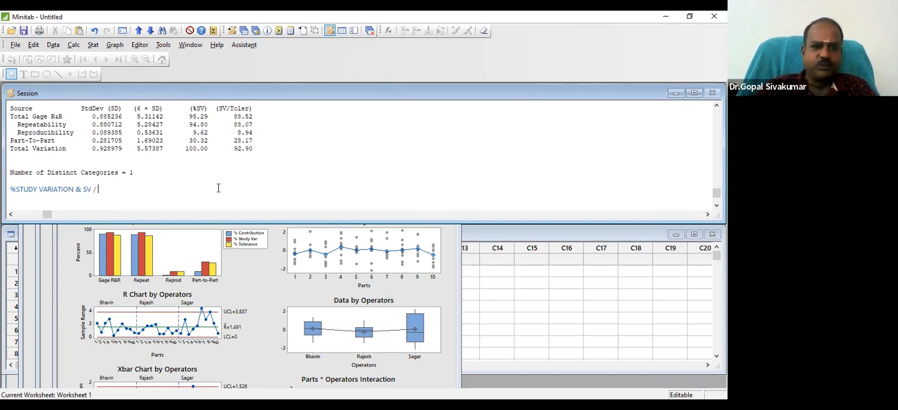
{"action": "type", "text": "TOLERA"}
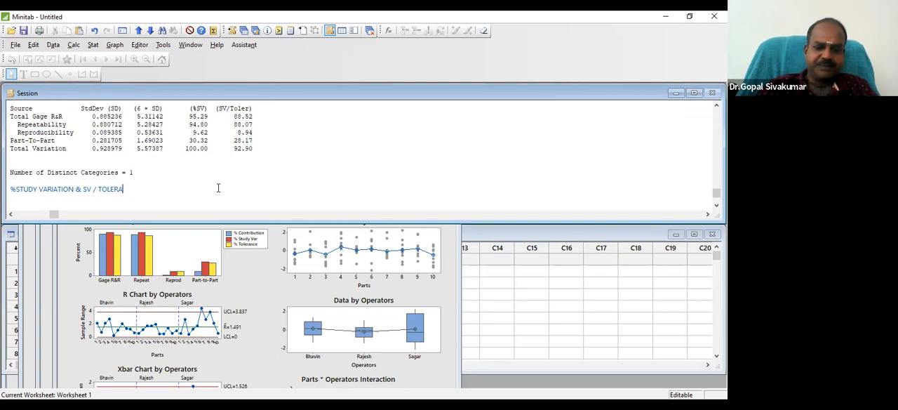
{"action": "type", "text": "NCE"}
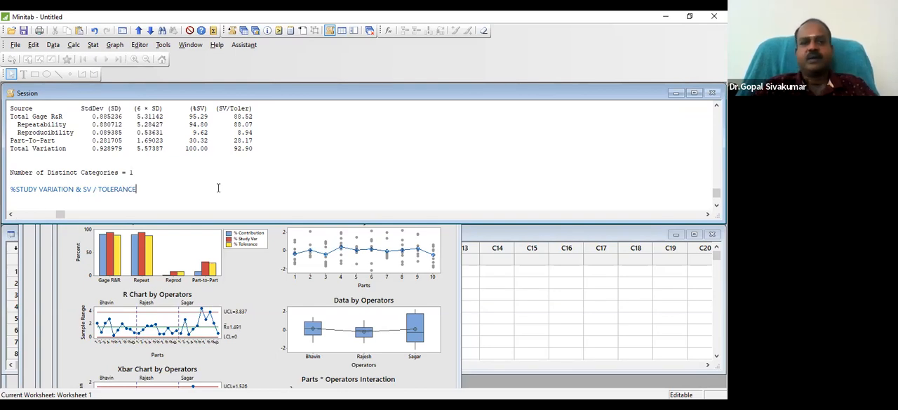
{"action": "key", "text": "Return"}
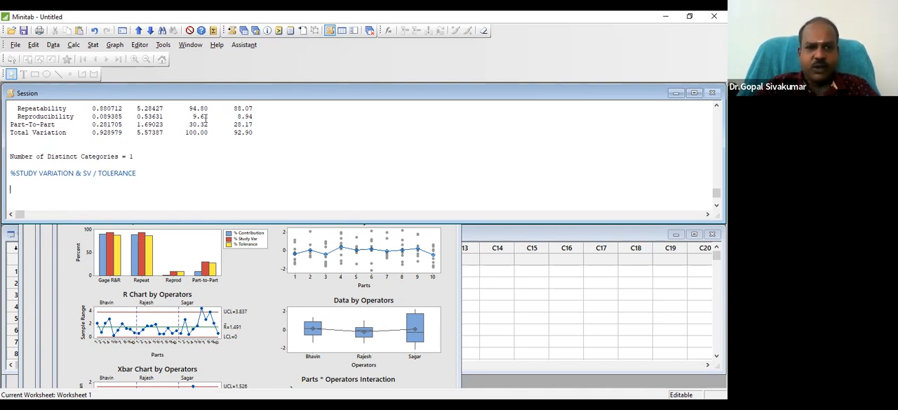
Write the note "STUDY VARIATION : VARIATION IN YOUR DATA = MAX - MIN" beneath the study variation and tolerance heading
{"action": "scroll", "coordinate": [205, 118], "scroll_direction": "up", "scroll_amount": 3}
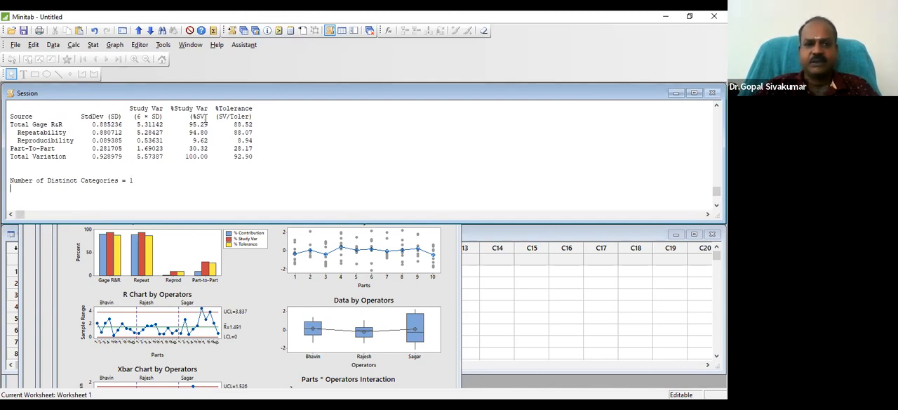
{"action": "scroll", "coordinate": [205, 118], "scroll_direction": "down", "scroll_amount": 4}
{"action": "type", "text": "STUDY VAR"}
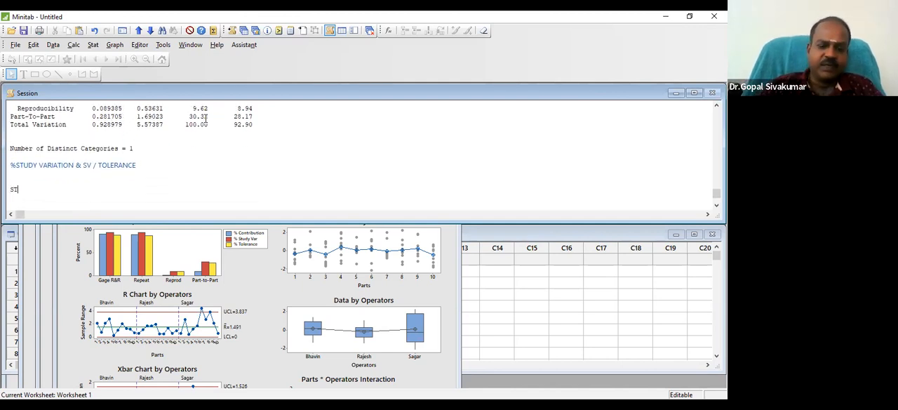
{"action": "type", "text": "IA"}
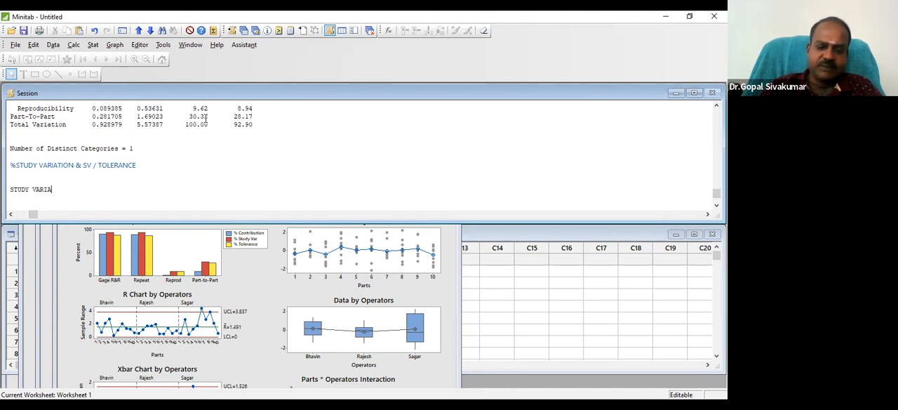
{"action": "type", "text": "TION : VARIATION :"}
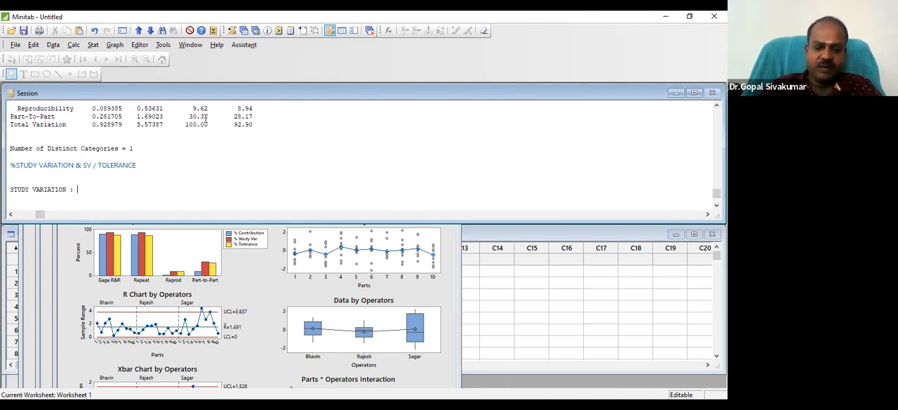
{"action": "type", "text": "VARIATION"}
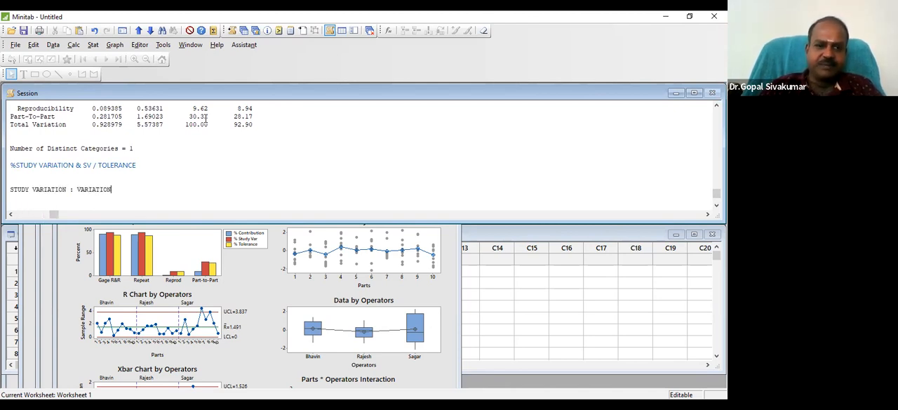
{"action": "type", "text": " IN TOUR DATA"}
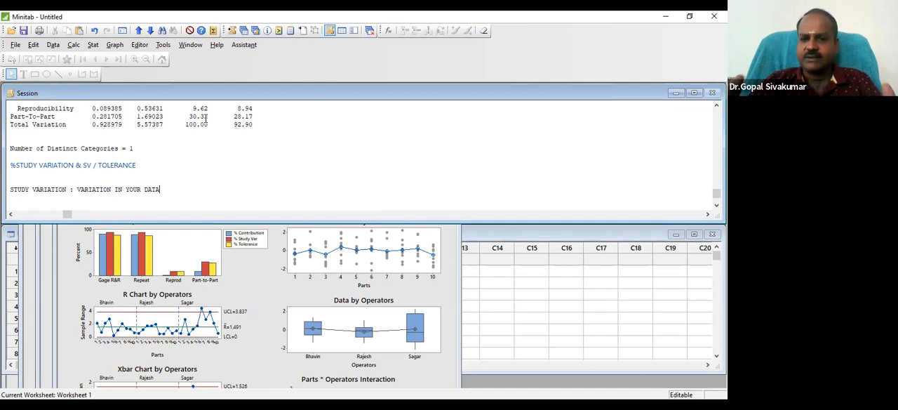
{"action": "type", "text": "= MAX - MIN"}
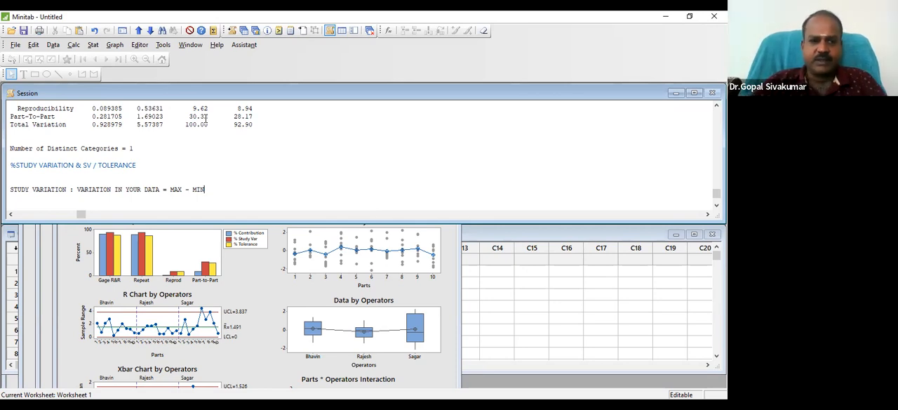
Add the note "TOLERANCE = USL -LSL" two lines below the study variation definition
{"action": "key", "text": "Return"}
{"action": "key", "text": "Return"}
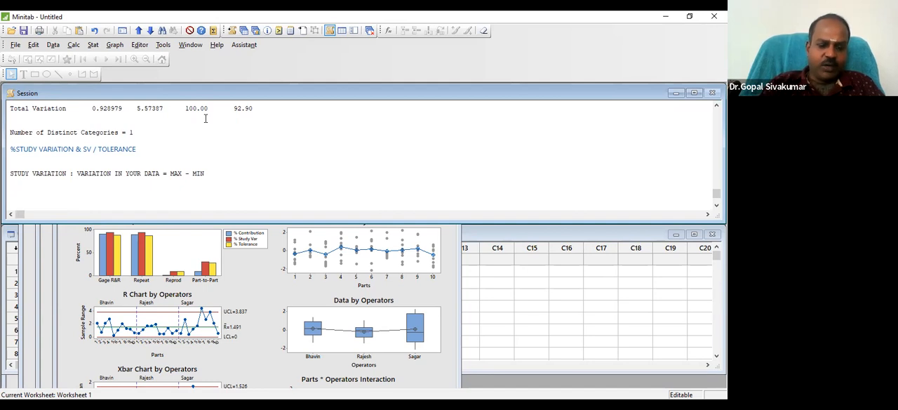
{"action": "type", "text": "TOLERA"}
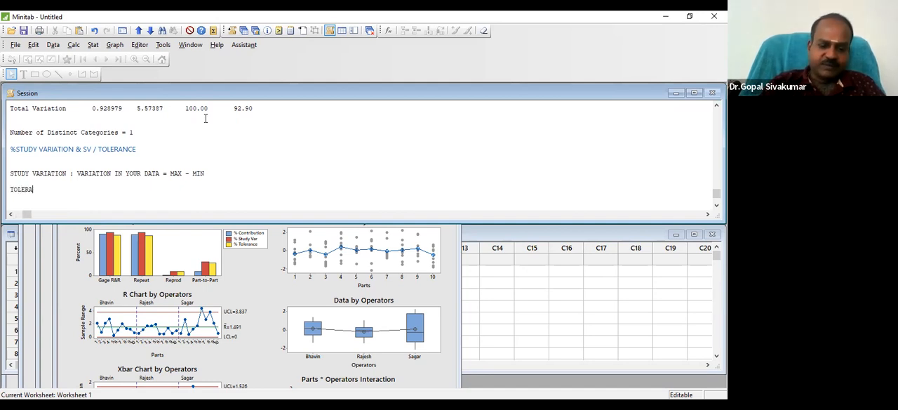
{"action": "type", "text": "NCE = "}
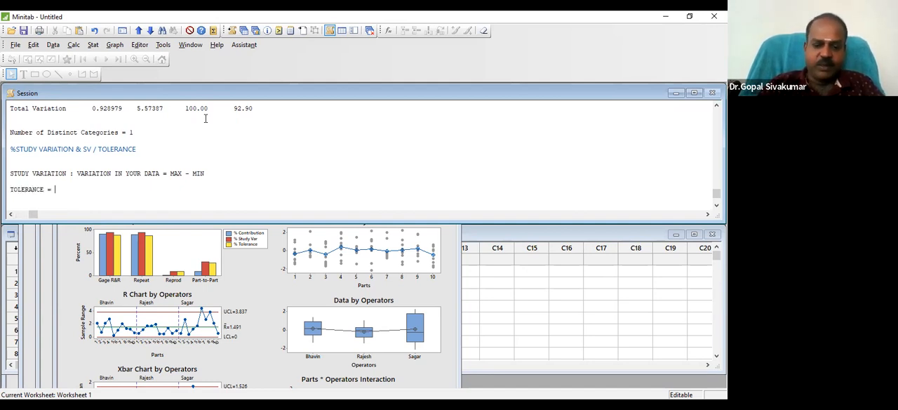
{"action": "type", "text": "USL -LSL"}
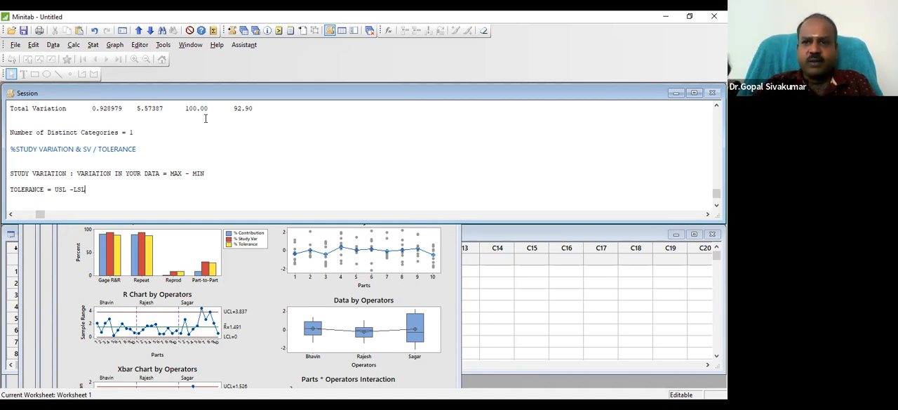
Highlight "MAX - MIN" in the study variation note to examine it, clear the highlight, and return to the line above the heading
{"action": "left_click_drag", "start_coordinate": [206, 173], "coordinate": [169, 173]}
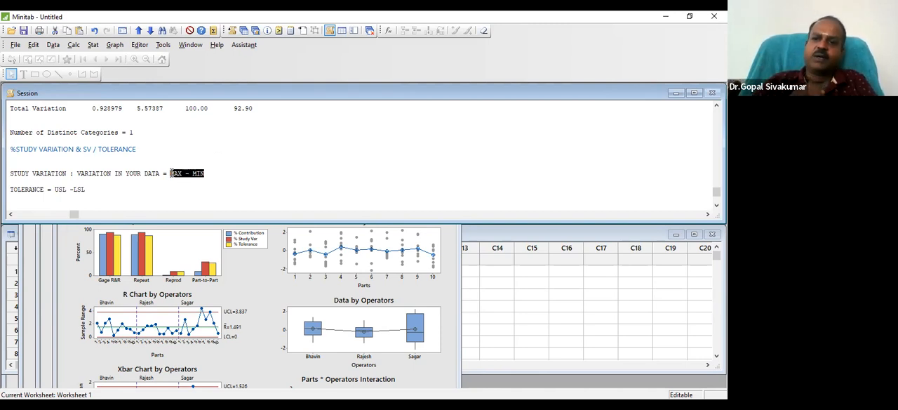
{"action": "left_click", "coordinate": [223, 172]}
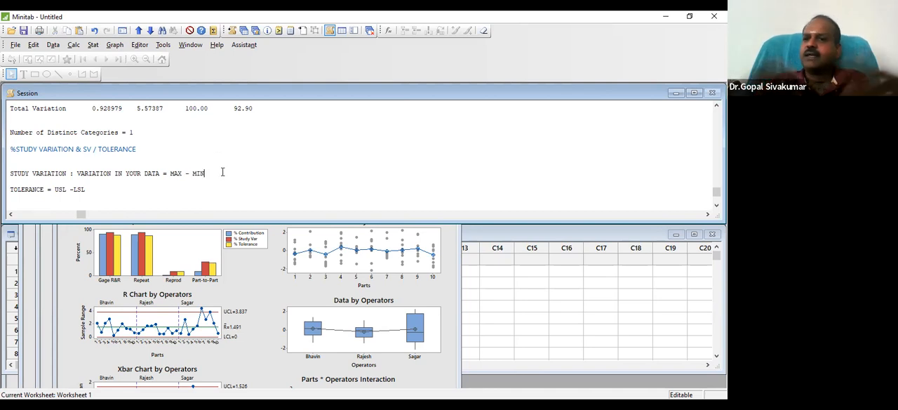
{"action": "left_click", "coordinate": [209, 146]}
{"action": "key", "text": "Up"}
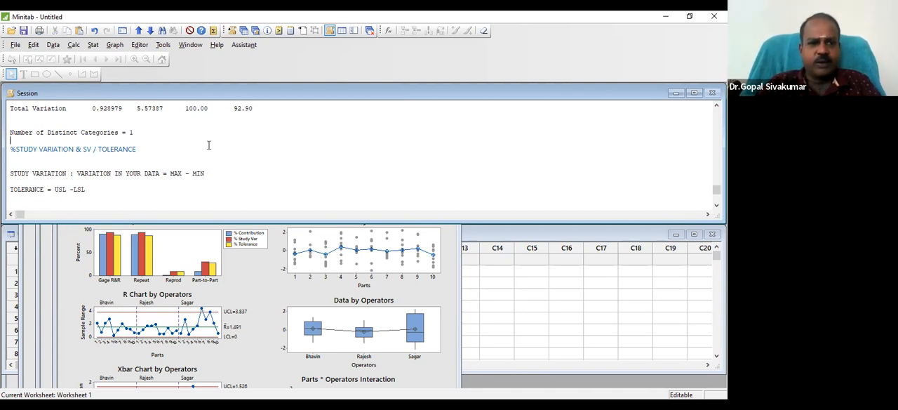
Return to the process tolerance 6 results table and highlight its %Tolerance column heading, clearing the highlight at the Total Gage R&R row
{"action": "key", "text": "Up"}
{"action": "key", "text": "Up"}
{"action": "key", "text": "Up"}
{"action": "key", "text": "Up"}
{"action": "key", "text": "Up"}
{"action": "key", "text": "Up"}
{"action": "key", "text": "Up"}
{"action": "key", "text": "Up"}
{"action": "key", "text": "Up"}
{"action": "key", "text": "Up"}
{"action": "key", "text": "Up"}
{"action": "key", "text": "Up"}
{"action": "key", "text": "Up"}
{"action": "key", "text": "Up"}
{"action": "key", "text": "Up"}
{"action": "key", "text": "Down"}
{"action": "key", "text": "Down"}
{"action": "key", "text": "Down"}
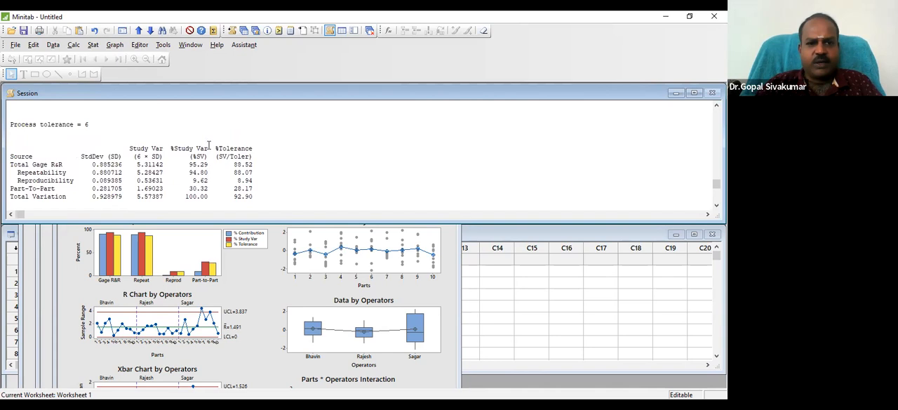
{"action": "left_click_drag", "start_coordinate": [171, 148], "coordinate": [263, 148]}
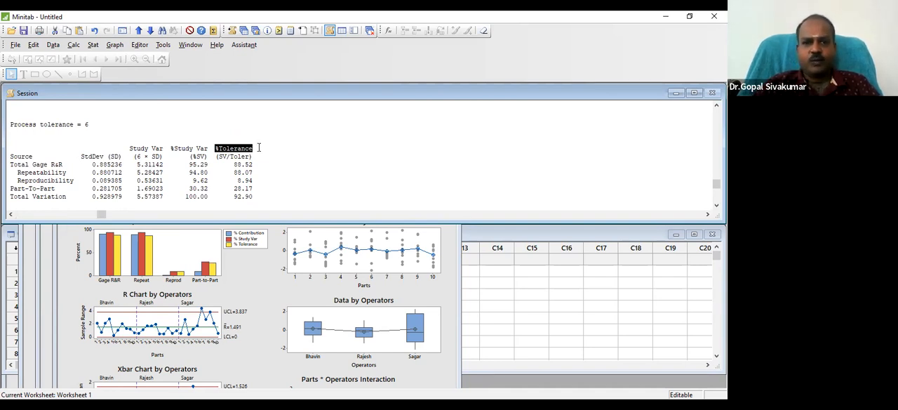
{"action": "left_click", "coordinate": [264, 151]}
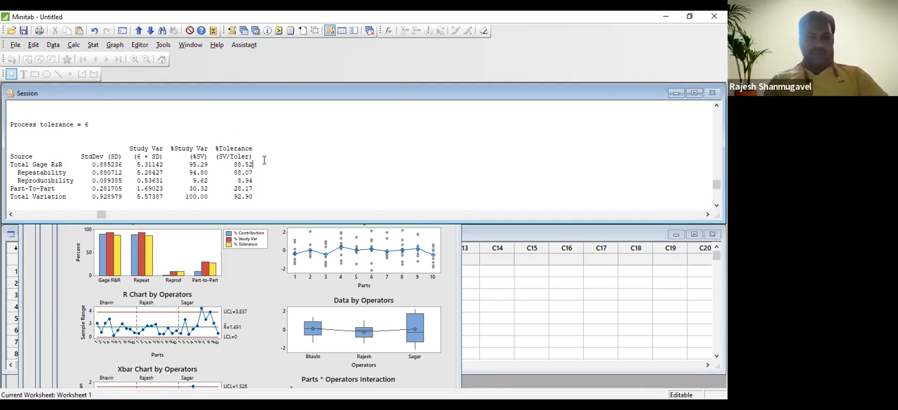
{"action": "left_click", "coordinate": [264, 160]}
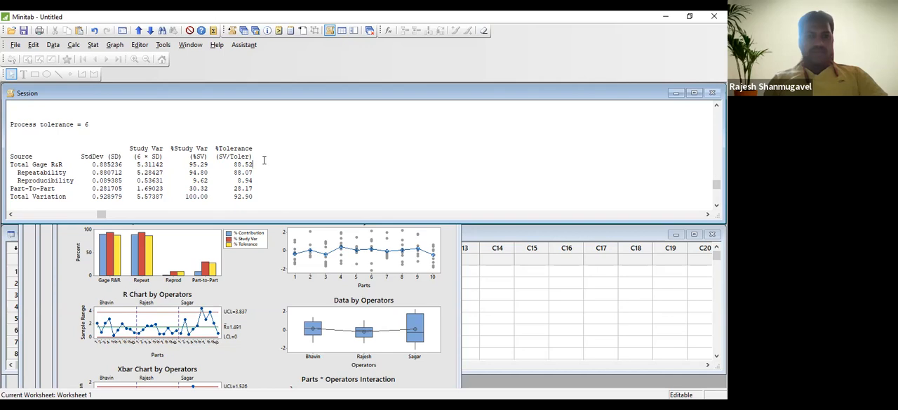
Select the %Tolerance heading again from its end to point out the tolerance column in the results table
{"action": "key", "text": "Up"}
{"action": "key", "text": "Up"}
{"action": "key", "text": "shift+Left"}
{"action": "key", "text": "shift+Left"}
{"action": "key", "text": "shift+Left"}
{"action": "key", "text": "shift+Left"}
{"action": "key", "text": "shift+Left"}
{"action": "key", "text": "shift+Left"}
{"action": "key", "text": "shift+Left"}
{"action": "key", "text": "shift+Left"}
{"action": "key", "text": "shift+Left"}
{"action": "key", "text": "shift+Left"}
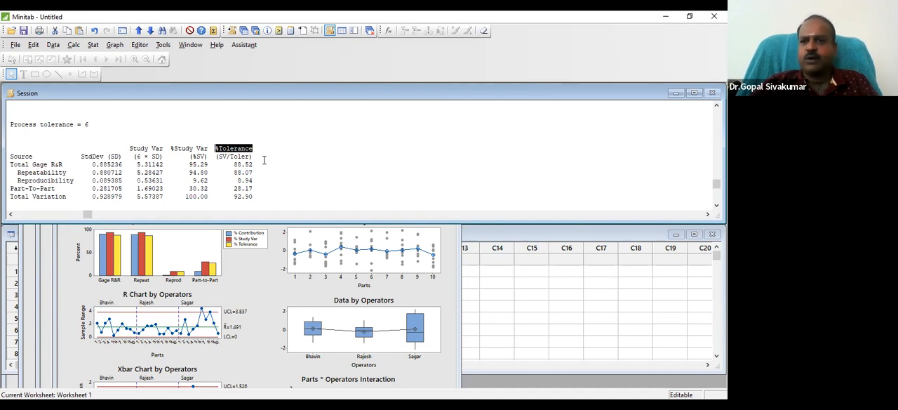
Move the highlight to the %Study Var column heading in the same results table
{"action": "key", "text": "Left"}
{"action": "key", "text": "Left"}
{"action": "key", "text": "Left"}
{"action": "key", "text": "Left"}
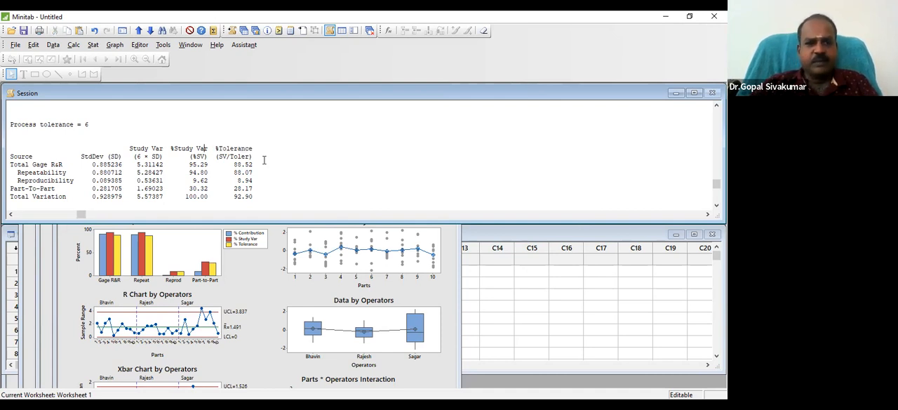
{"action": "key", "text": "Left"}
{"action": "key", "text": "Left"}
{"action": "key", "text": "Left"}
{"action": "key", "text": "Left"}
{"action": "key", "text": "Left"}
{"action": "key", "text": "Left"}
{"action": "key", "text": "shift+Right"}
{"action": "key", "text": "shift+Right"}
{"action": "key", "text": "shift+Right"}
{"action": "key", "text": "shift+Right"}
{"action": "key", "text": "shift+Right"}
{"action": "key", "text": "shift+Right"}
{"action": "key", "text": "shift+Right"}
{"action": "key", "text": "shift+Right"}
{"action": "key", "text": "shift+Right"}
{"action": "key", "text": "shift+Right"}
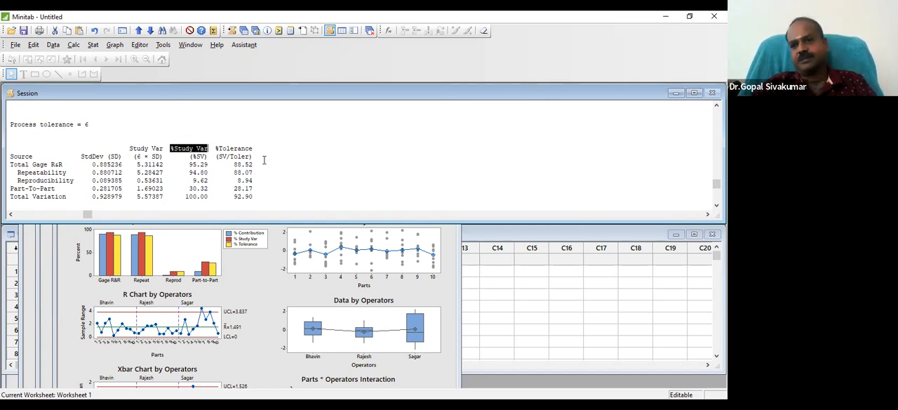
Highlight the Total Gage R&R value in the %Study Var column to examine it, and clear the highlight
{"action": "left_click", "coordinate": [212, 163]}
{"action": "key", "text": "shift+Left"}
{"action": "key", "text": "shift+Left"}
{"action": "key", "text": "shift+Left"}
{"action": "key", "text": "shift+Left"}
{"action": "key", "text": "shift+Left"}
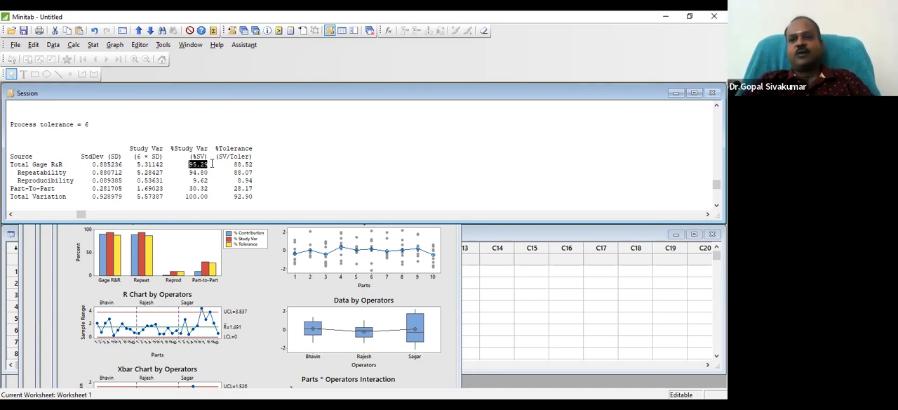
{"action": "left_click", "coordinate": [284, 167]}
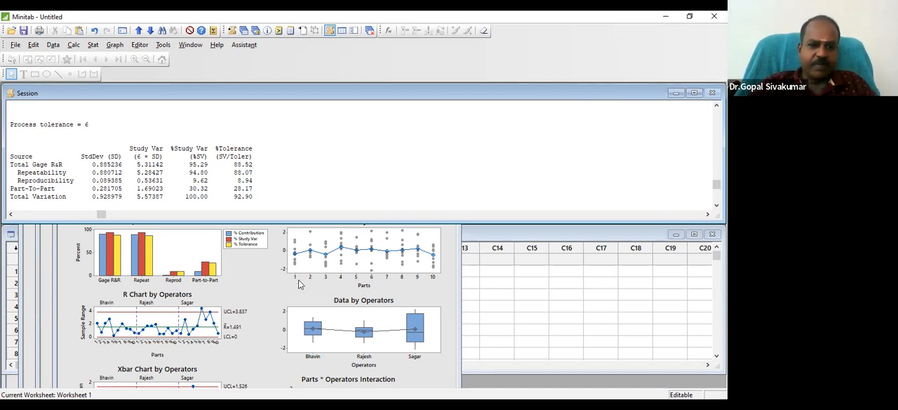
Bring the Gage R&R (Xbar/R) report graph in front of the session output and maximize it
{"action": "left_click", "coordinate": [257, 283]}
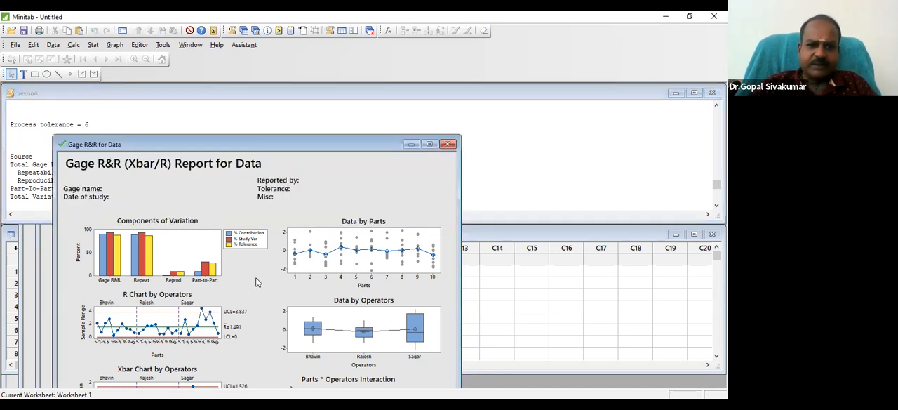
{"action": "left_click_drag", "start_coordinate": [300, 148], "coordinate": [287, 118]}
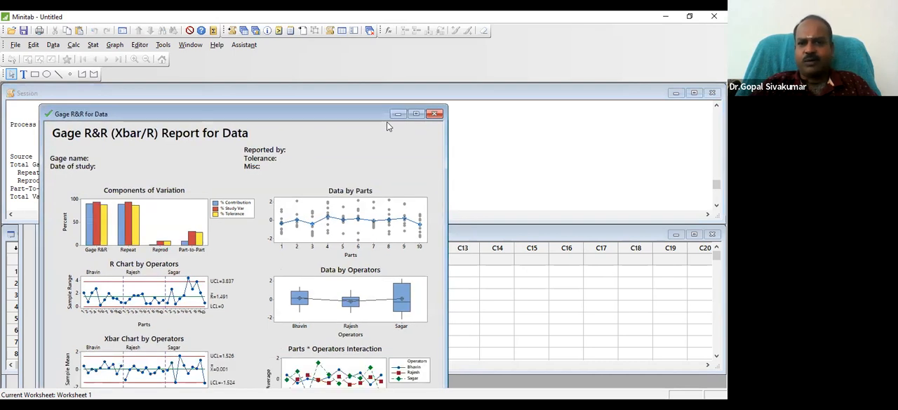
{"action": "left_click", "coordinate": [415, 113]}
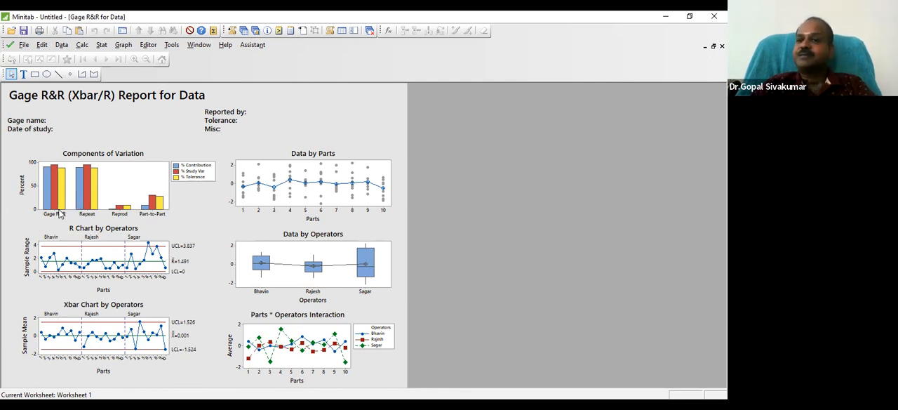
Examine the Components of Variation bars and the points in the R Chart by Operators on the Gage R&R report
{"action": "mouse_move", "coordinate": [59, 214]}
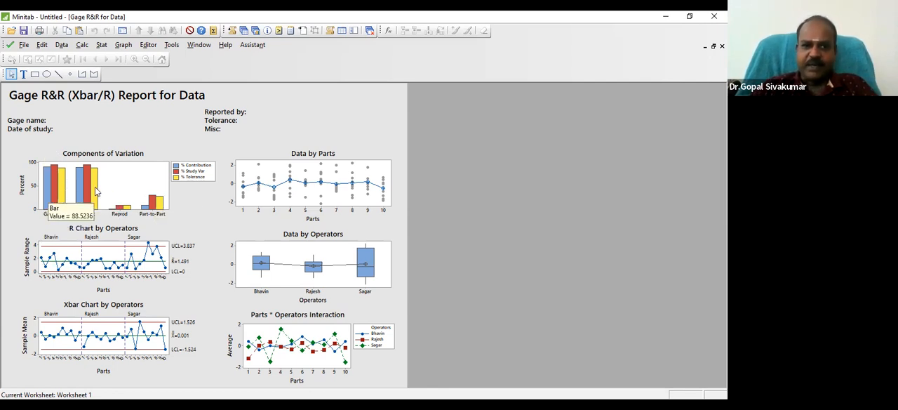
{"action": "mouse_move", "coordinate": [159, 206]}
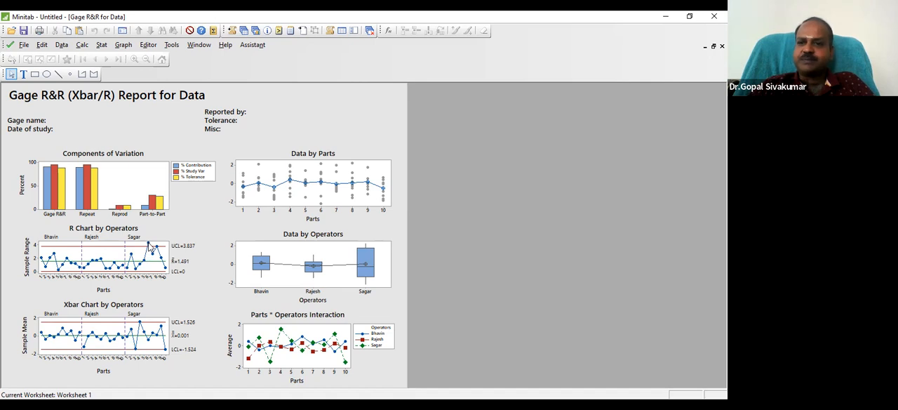
{"action": "mouse_move", "coordinate": [148, 247]}
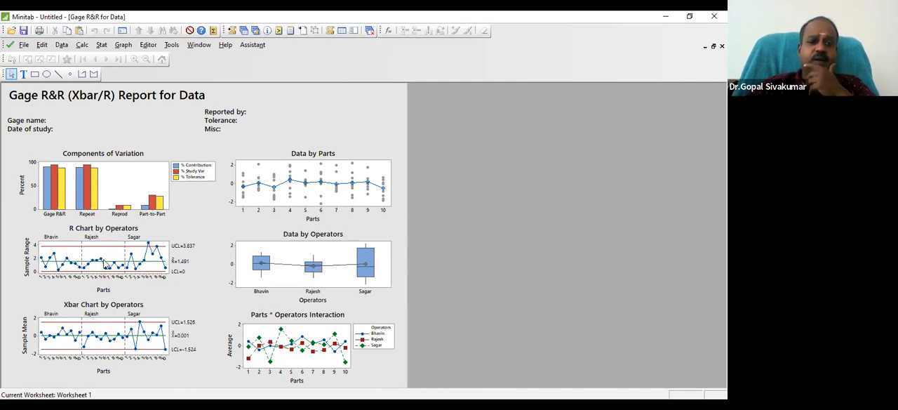
{"action": "mouse_move", "coordinate": [96, 270]}
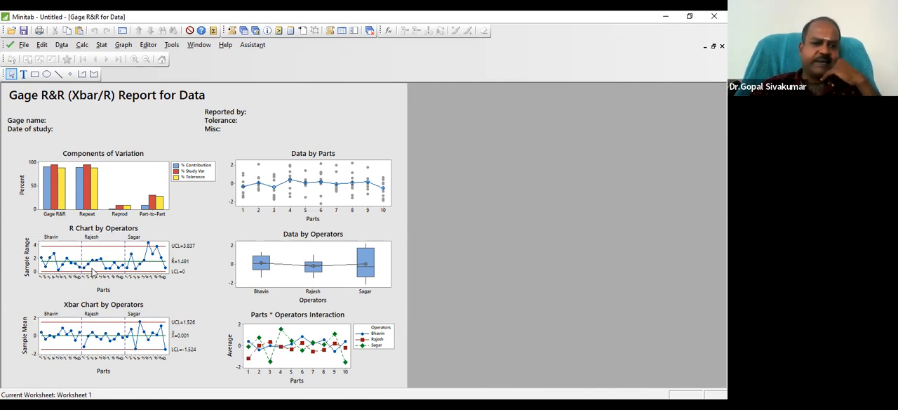
{"action": "mouse_move", "coordinate": [86, 277]}
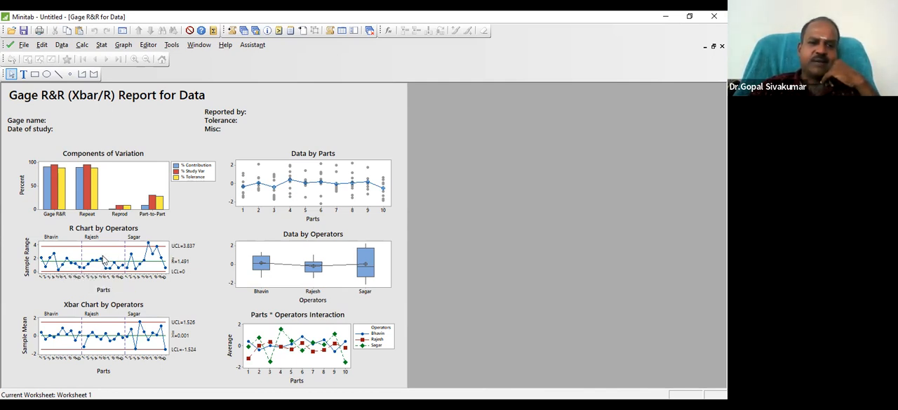
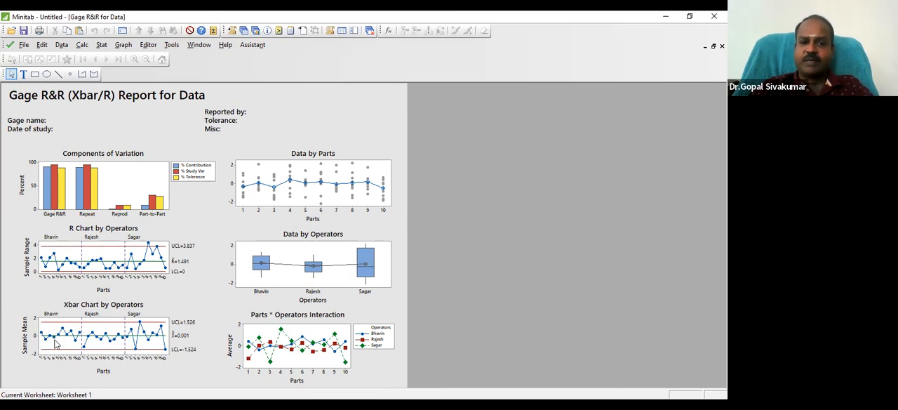
Examine the points in the Xbar Chart by Operators and the part means in the Data by Parts chart on the Gage R&R report
{"action": "mouse_move", "coordinate": [56, 343]}
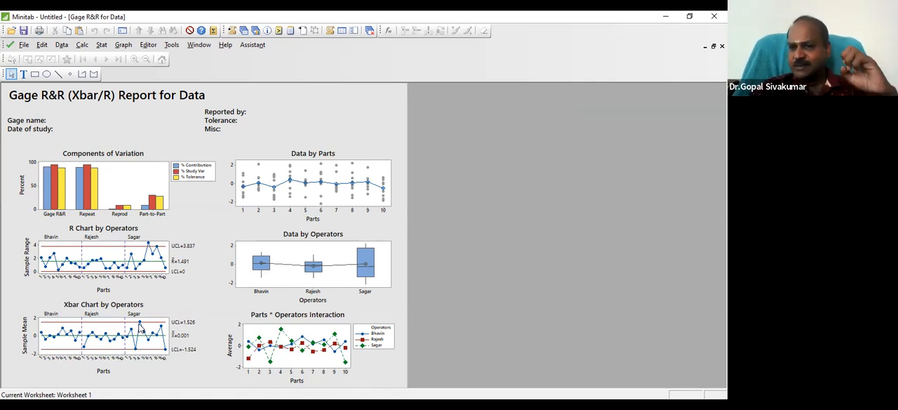
{"action": "mouse_move", "coordinate": [139, 328]}
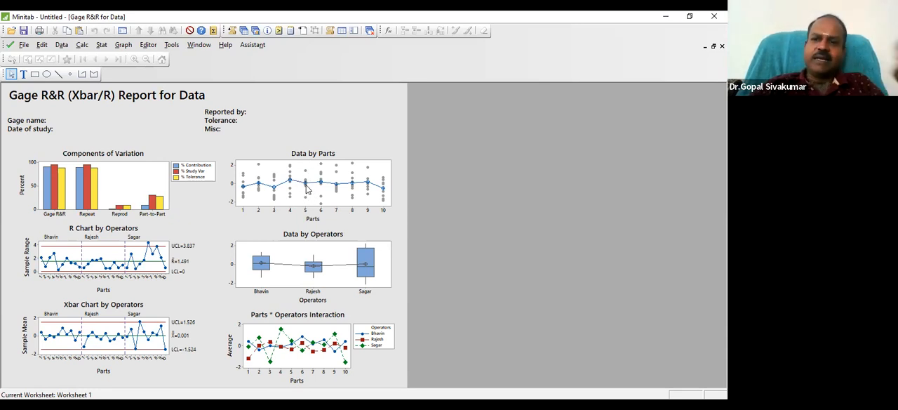
{"action": "mouse_move", "coordinate": [307, 192]}
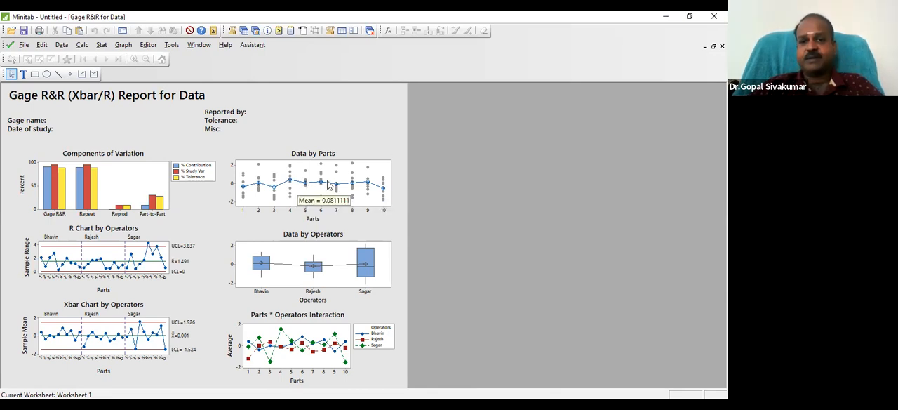
{"action": "mouse_move", "coordinate": [379, 205]}
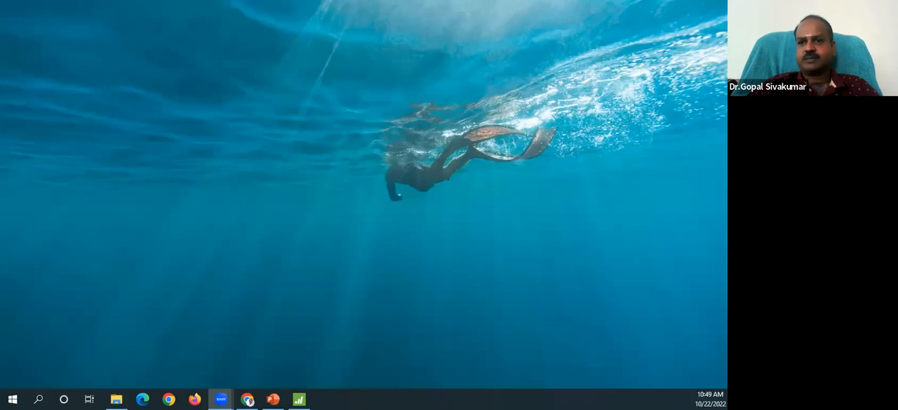
Switch to PowerPoint and start the slide show from the current slide, which explains the Gage R&R (Xbar/R) report charts
{"action": "left_click", "coordinate": [273, 399]}
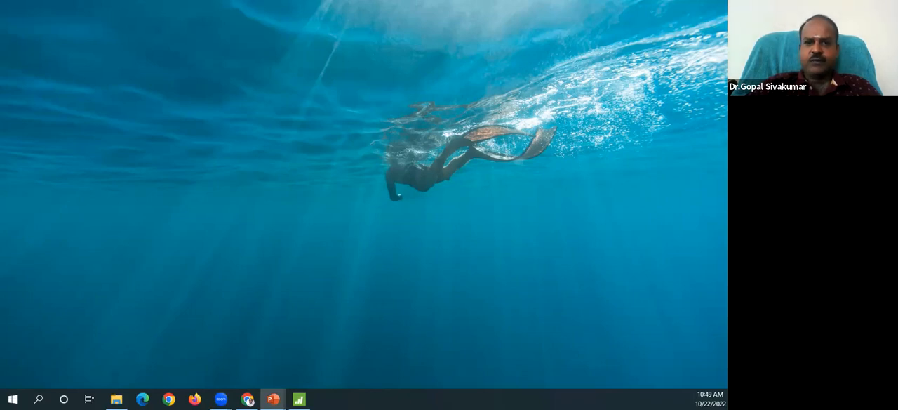
{"action": "key", "text": "shift+F5"}
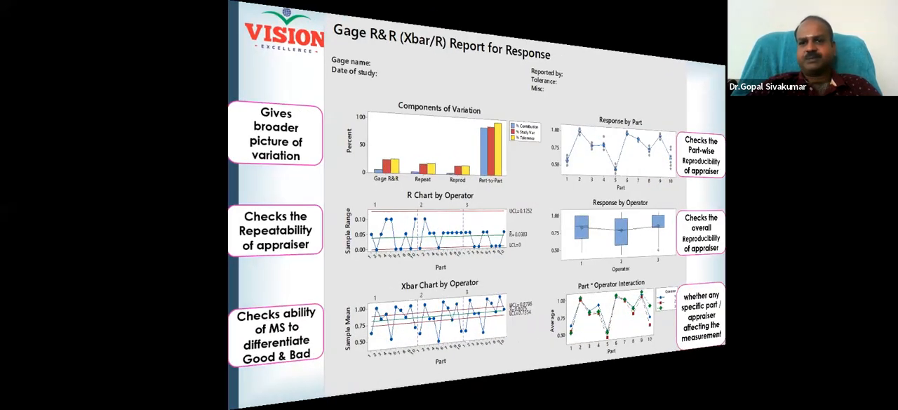